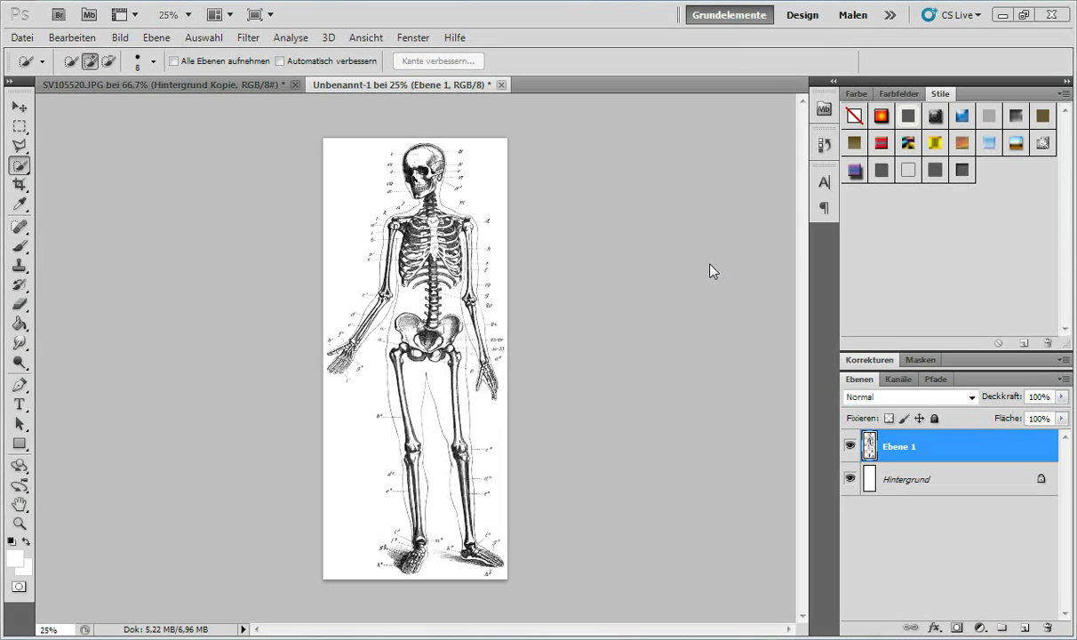
# - Zoom from 25% to 50% and scroll to centre the skull and ribcage
pyautogui.hotkey('ctrl', '+')
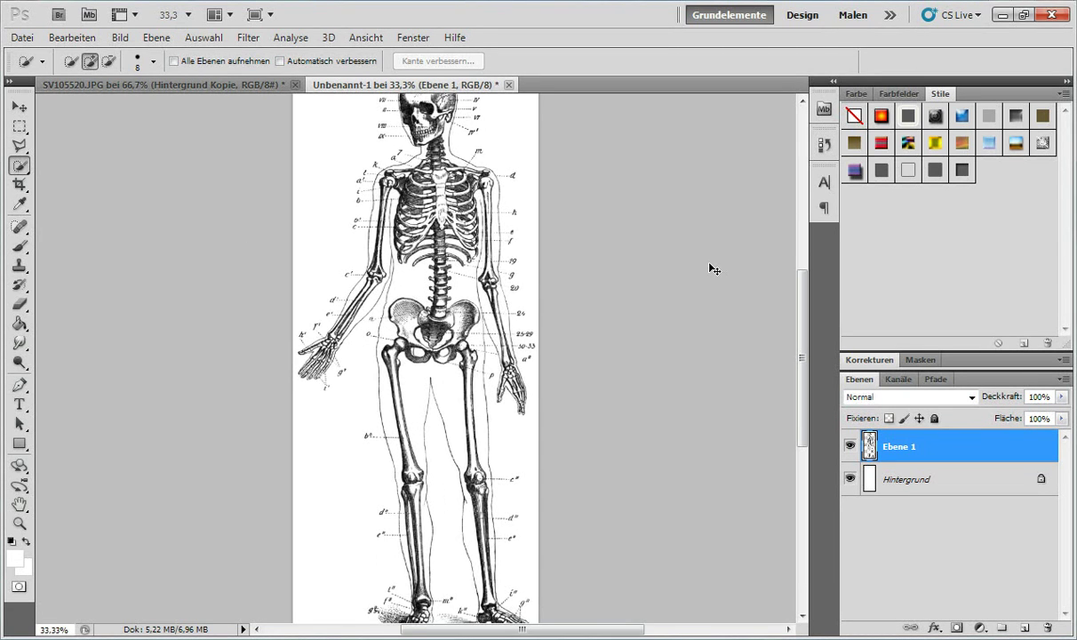
pyautogui.hotkey('ctrl', '+')
pyautogui.moveTo(799, 318); pyautogui.dragTo(801, 276)
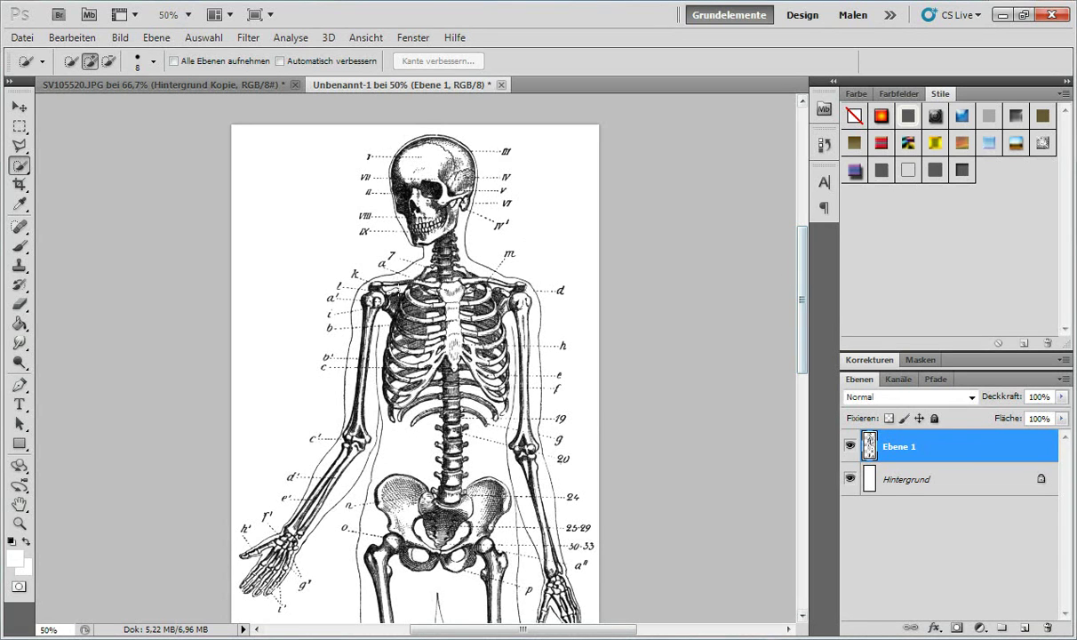
pyautogui.hotkey('ctrl', 't')
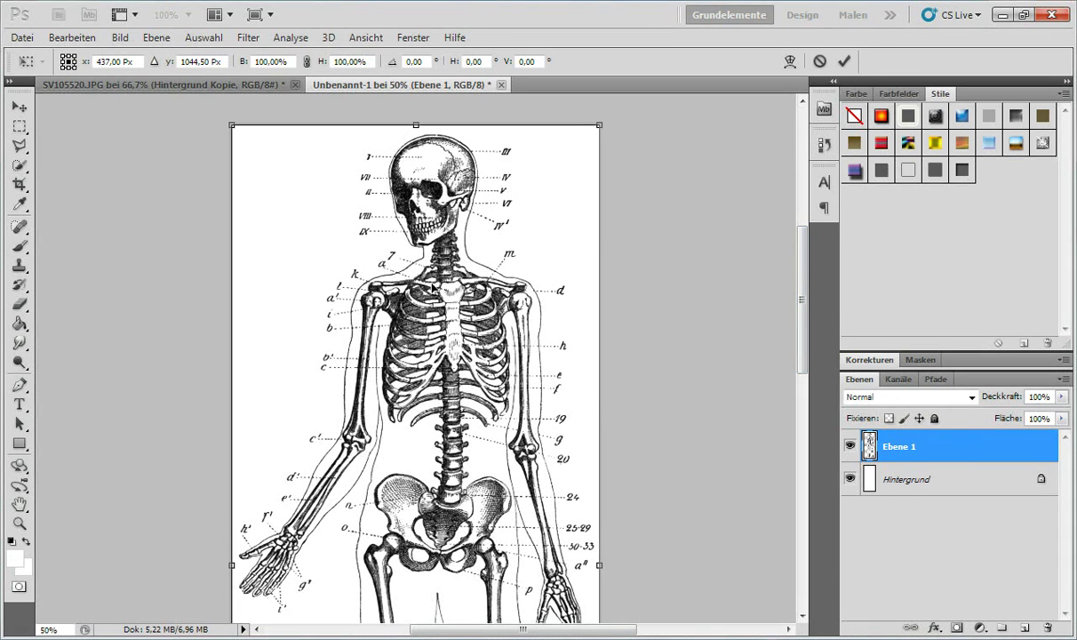
pyautogui.rightClick(433, 287)
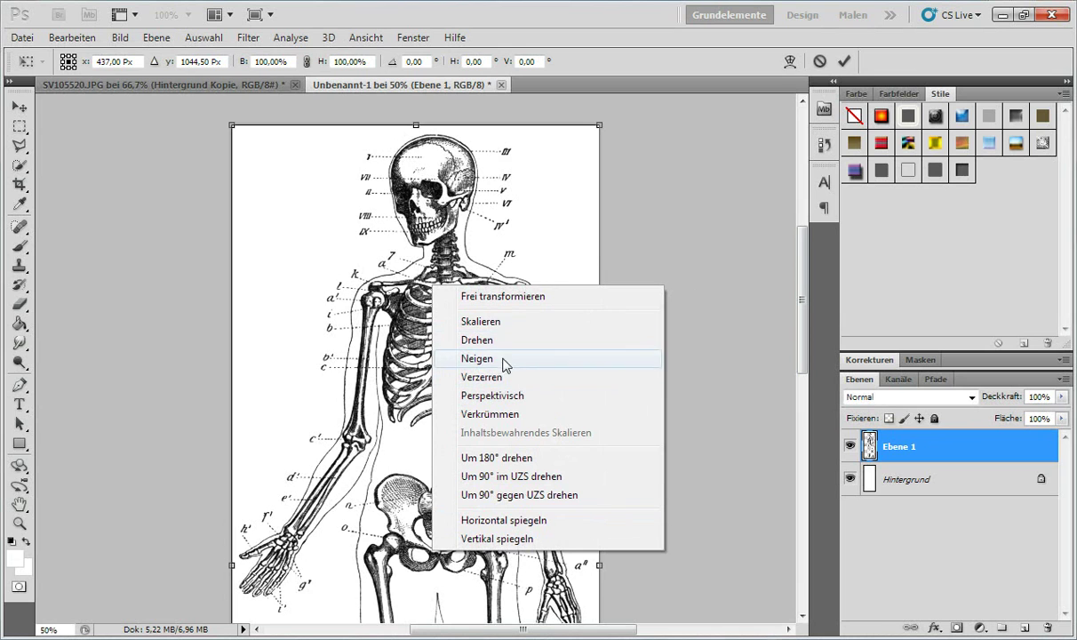
pyautogui.click(521, 414)
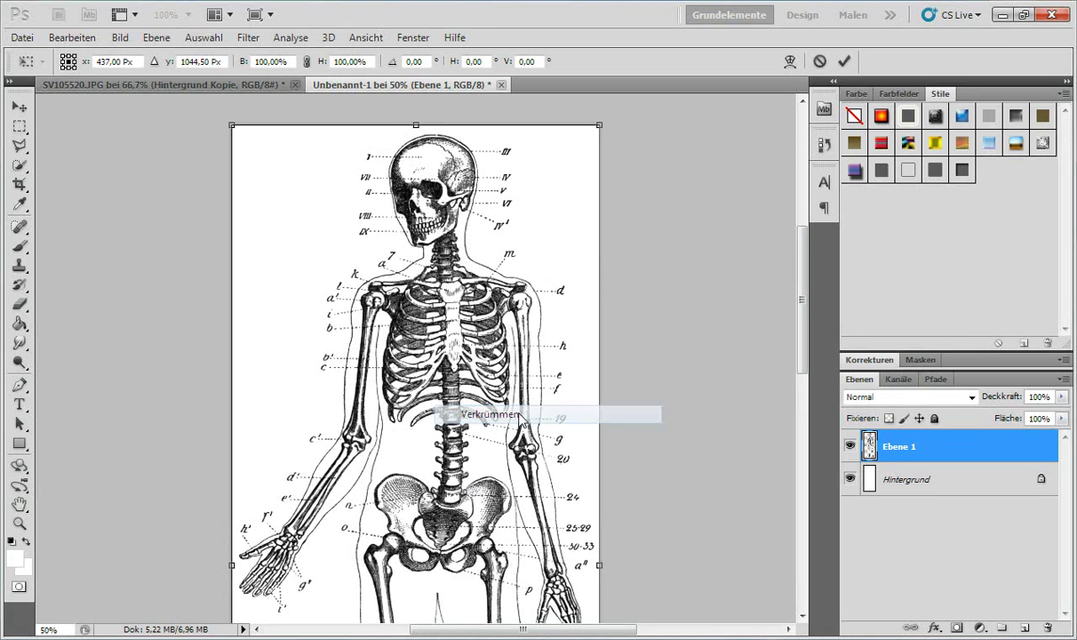
pyautogui.moveTo(469, 310); pyautogui.dragTo(521, 293)
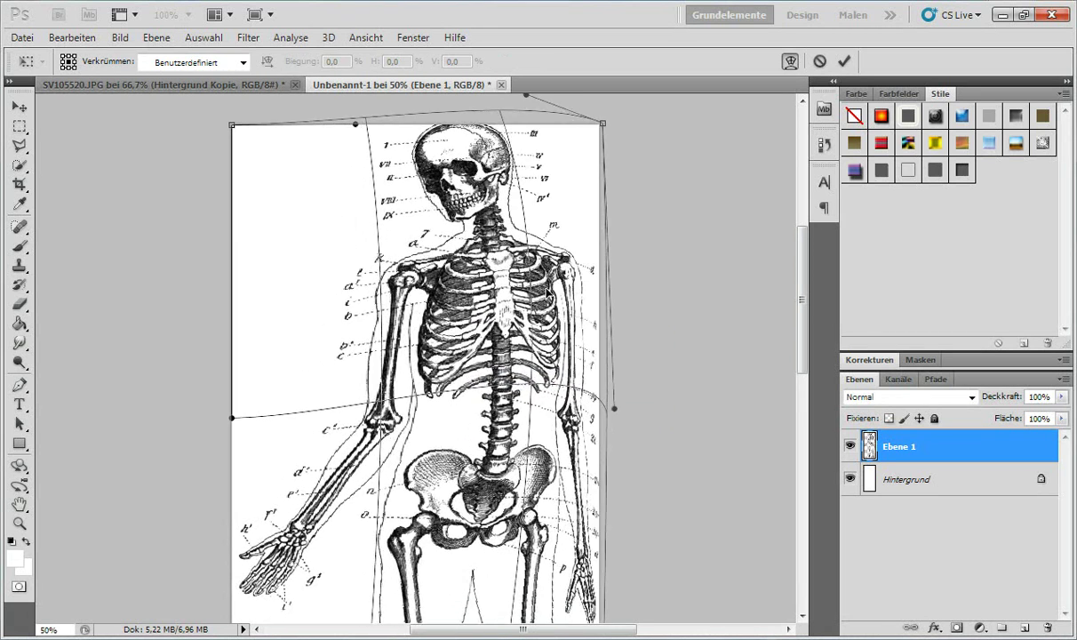
pyautogui.press('Return')
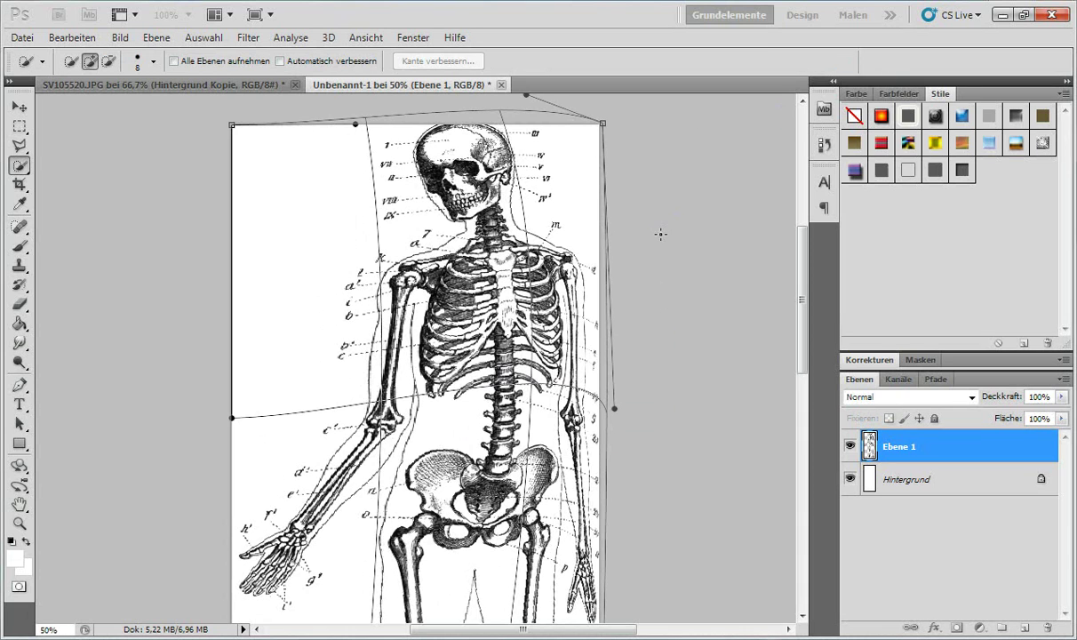
pyautogui.hotkey('ctrl', 'z')
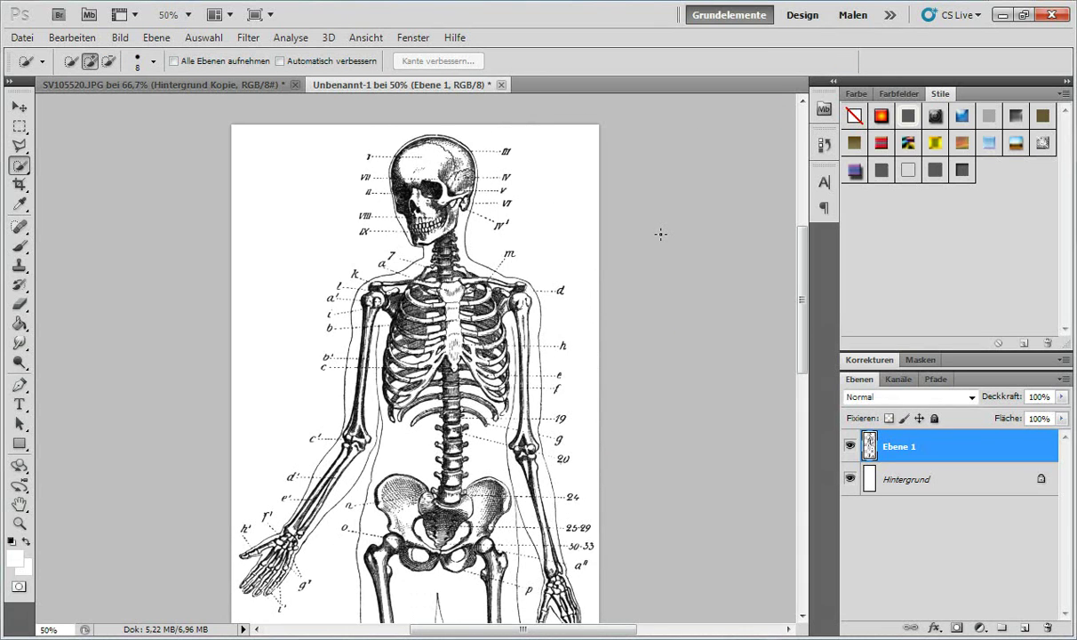
# - Scroll down so the skeleton's pelvis, legs and feet are visible
pyautogui.moveTo(804, 249)
pyautogui.mouseDown()
pyautogui.moveTo(809, 335)
pyautogui.moveTo(817, 253)
pyautogui.moveTo(810, 394)
pyautogui.moveTo(800, 242)
pyautogui.mouseUp()
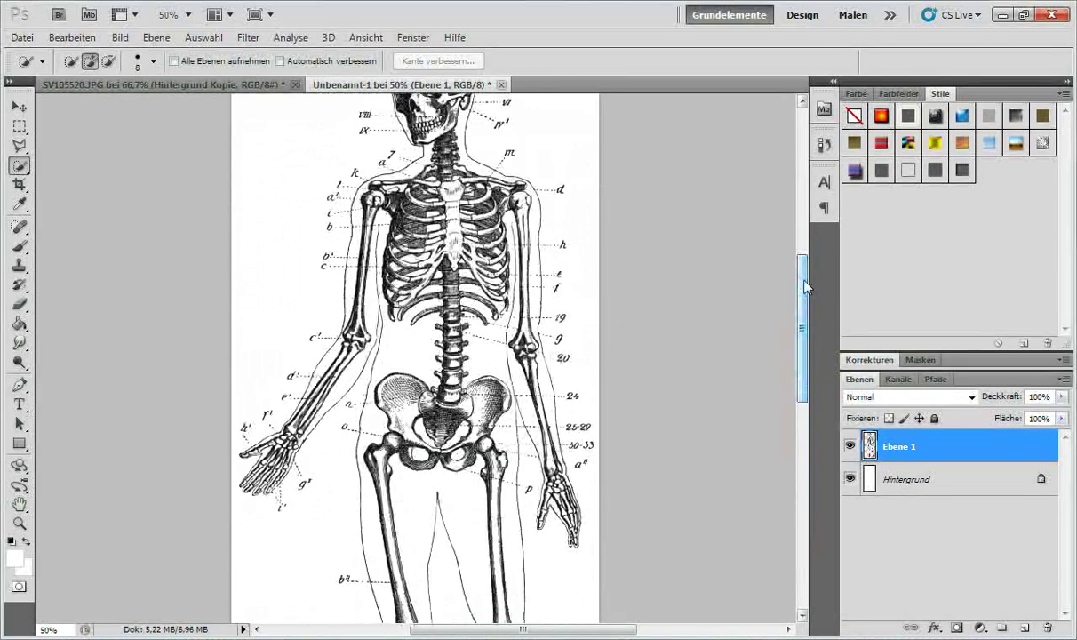
pyautogui.moveTo(802, 245); pyautogui.dragTo(810, 373)
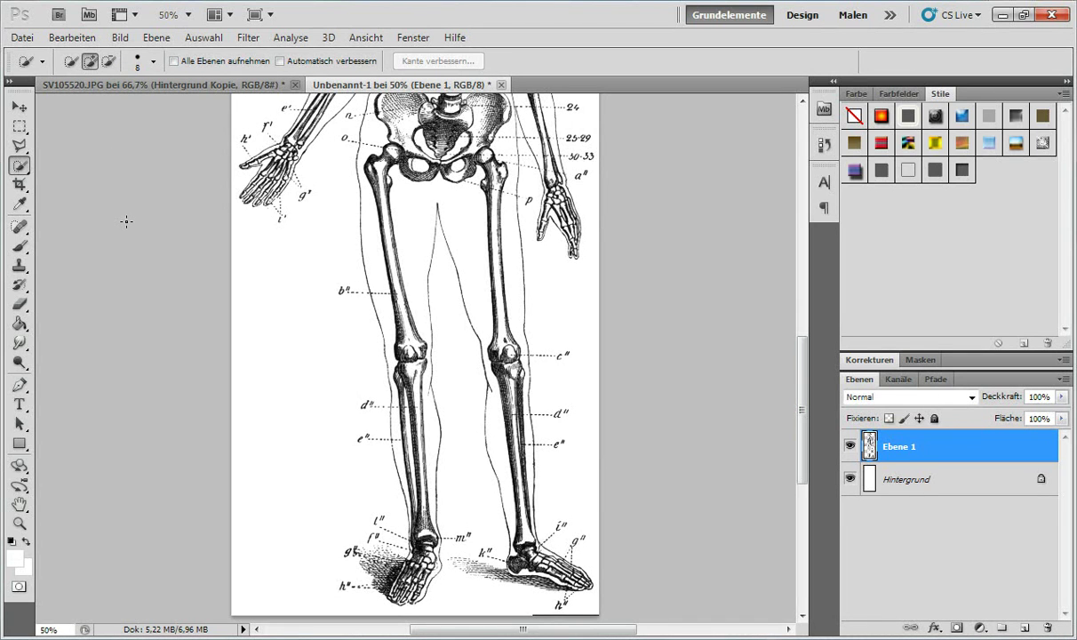
pyautogui.press('super+plus')
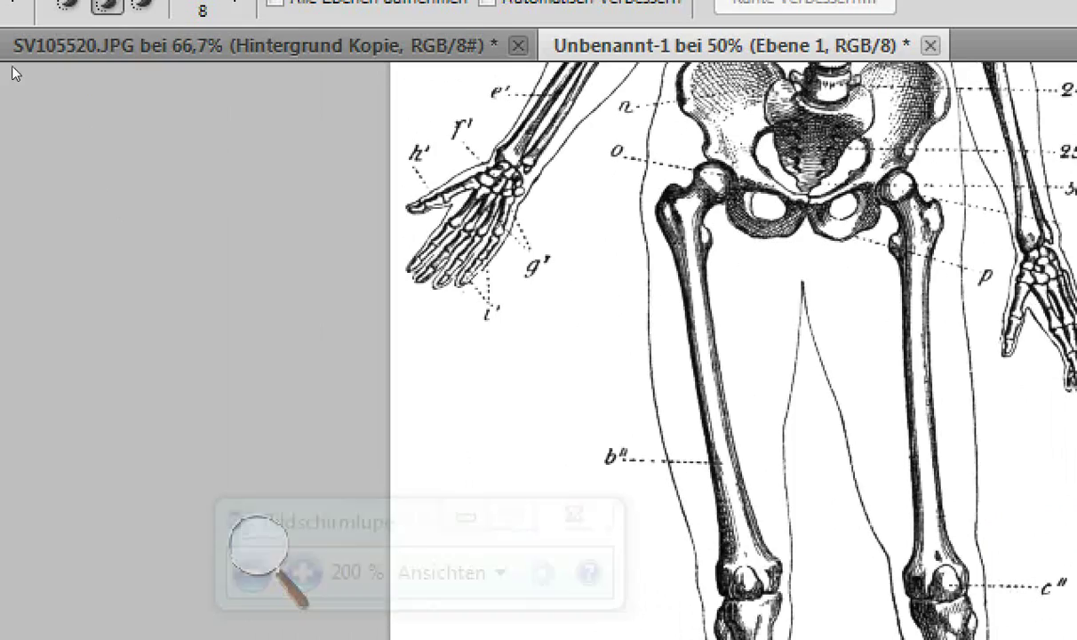
# - Start Formgitter (Puppet Warp) from the Bearbeiten menu on layer Ebene 1
pyautogui.click(85, 75)
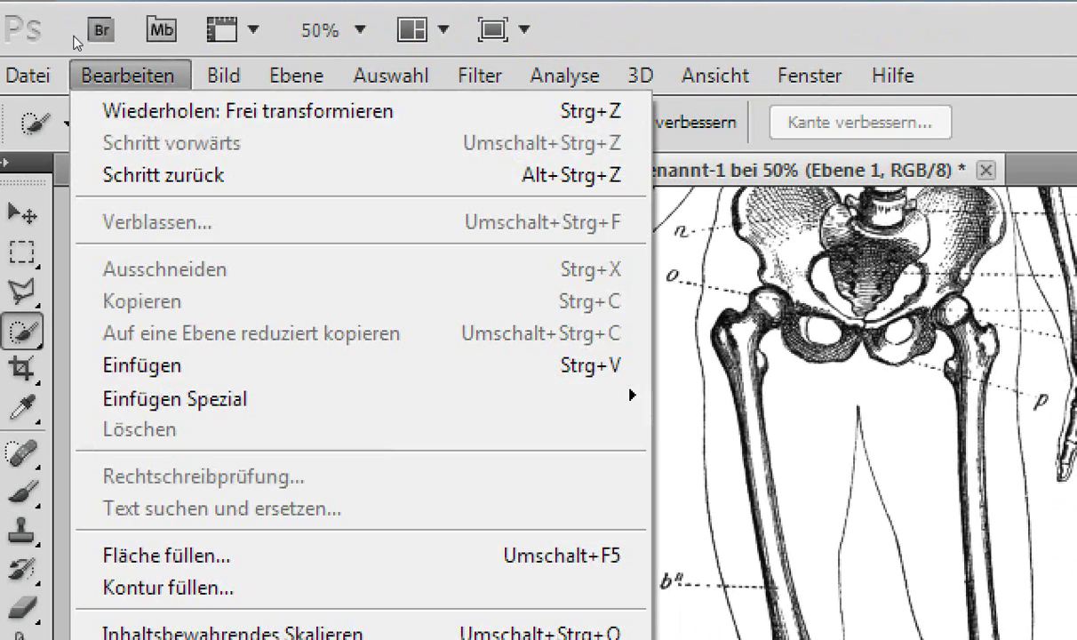
pyautogui.press('Down')
pyautogui.press('Down')
pyautogui.press('Down')
pyautogui.press('Down')
pyautogui.press('Down')
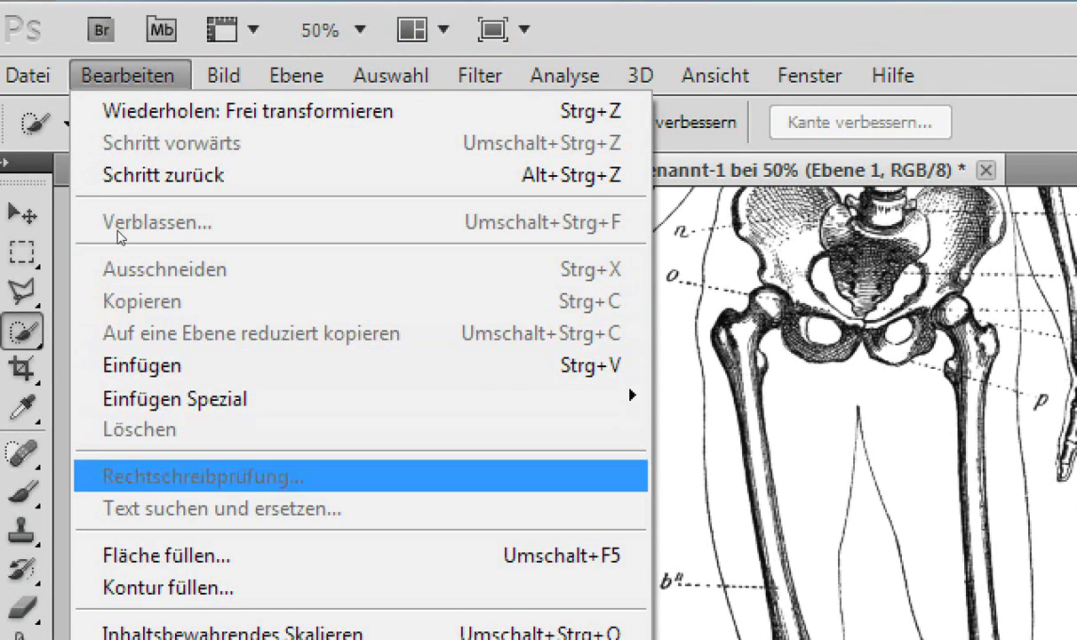
pyautogui.press('Down')
pyautogui.press('Down')
pyautogui.press('Down')
pyautogui.press('Down')
pyautogui.press('Down')
pyautogui.press('Escape')
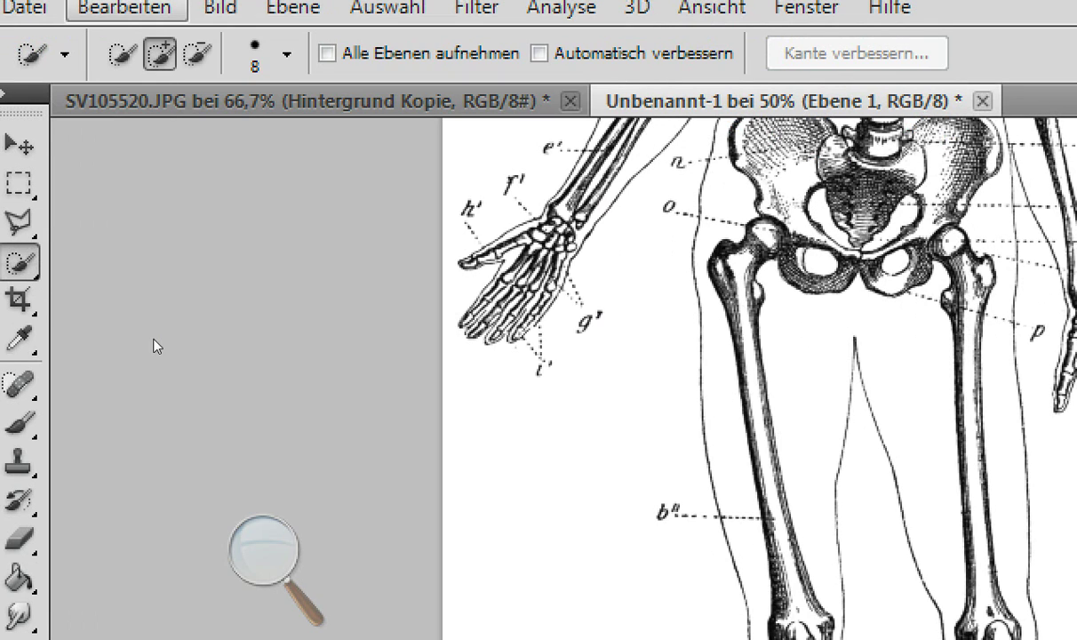
pyautogui.press('Right')
pyautogui.press('Right')
pyautogui.press('Left')
pyautogui.press('Left')
pyautogui.press('Down')
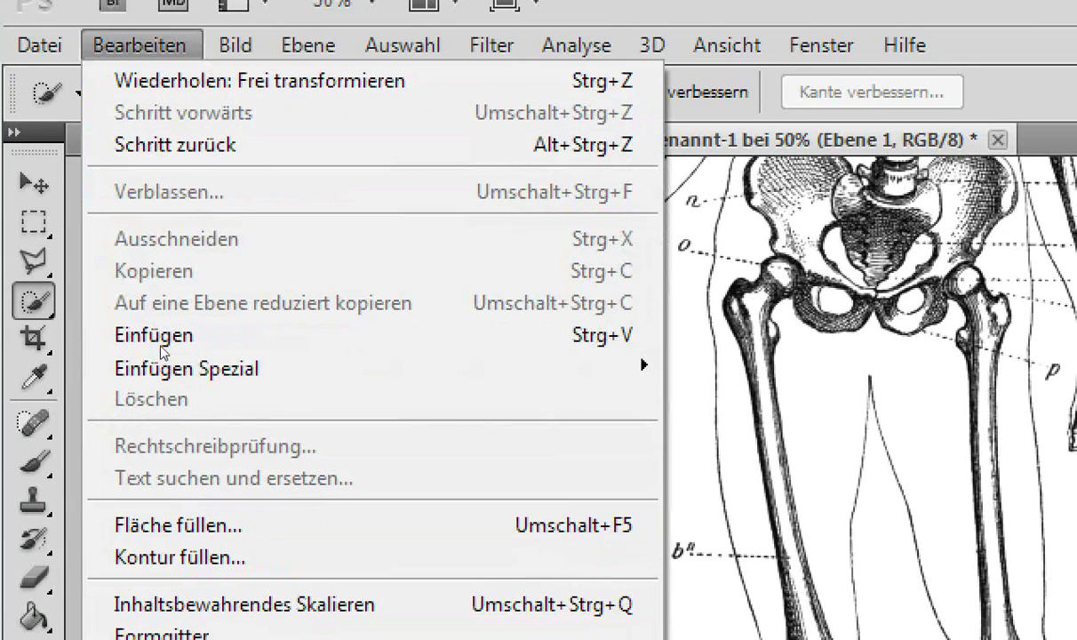
pyautogui.press('Down')
pyautogui.press('Down')
pyautogui.press('Down')
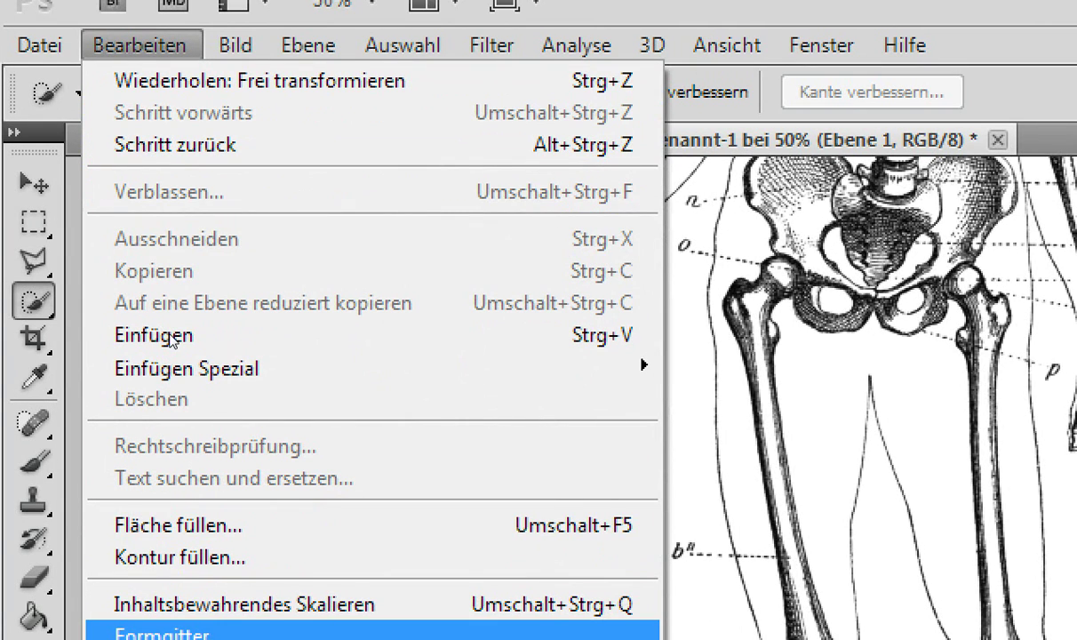
pyautogui.press('Return')
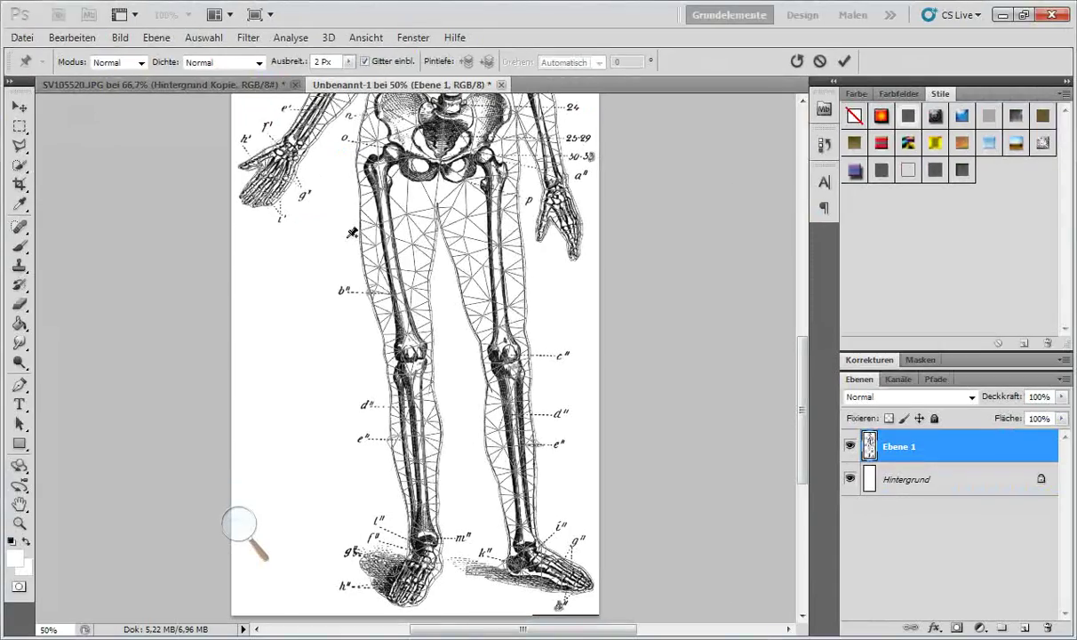
# - Cancel the Puppet Warp, then toggle the Hintergrund layer's visibility off and back on
pyautogui.moveTo(805, 449)
pyautogui.mouseDown()
pyautogui.moveTo(799, 336)
pyautogui.moveTo(801, 452)
pyautogui.mouseUp()
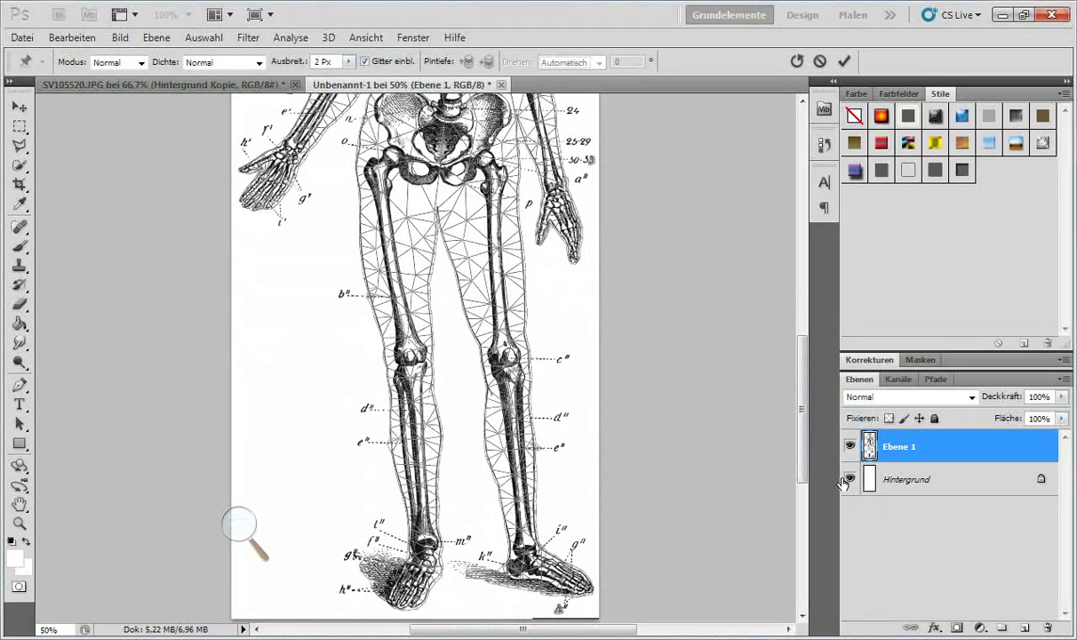
pyautogui.press('Return')
pyautogui.rightClick(845, 481)
pyautogui.click(849, 482)
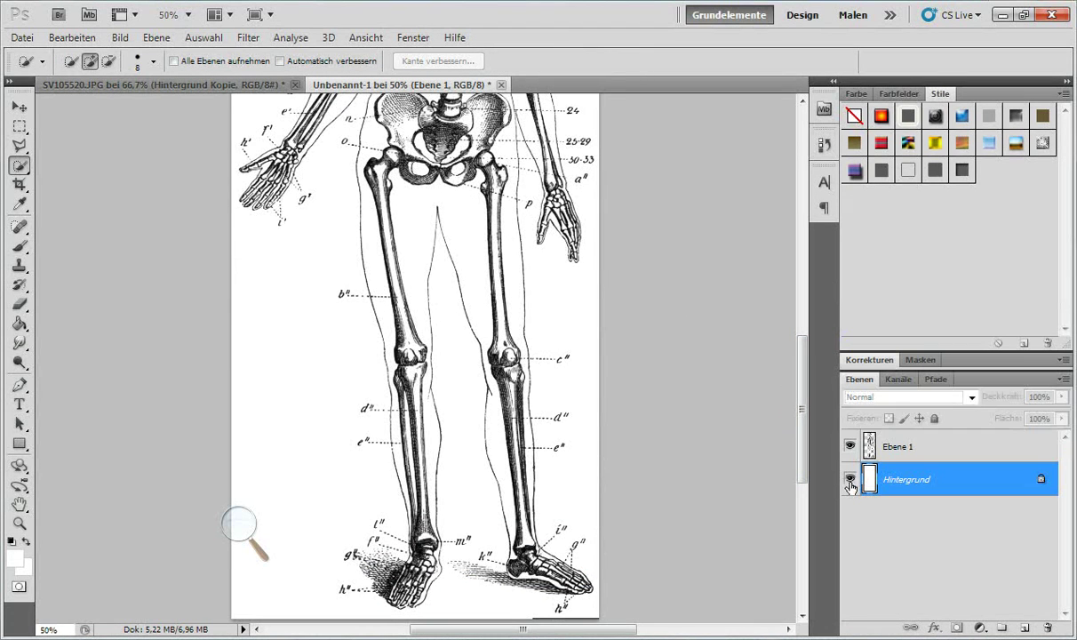
pyautogui.click(849, 481)
pyautogui.click(849, 484)
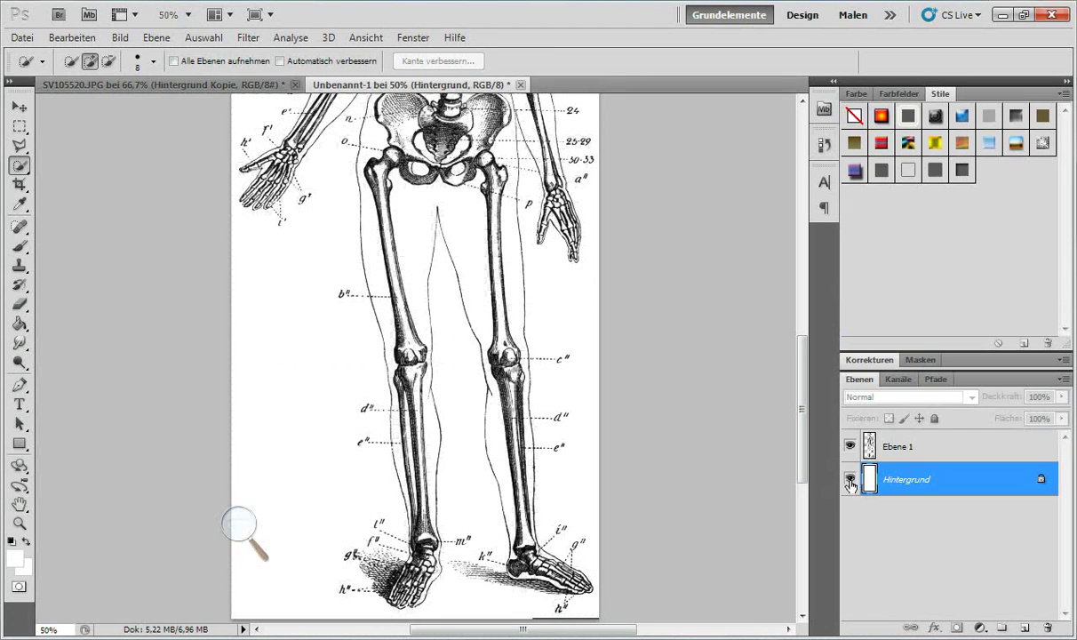
pyautogui.click(850, 482)
pyautogui.click(120, 40)
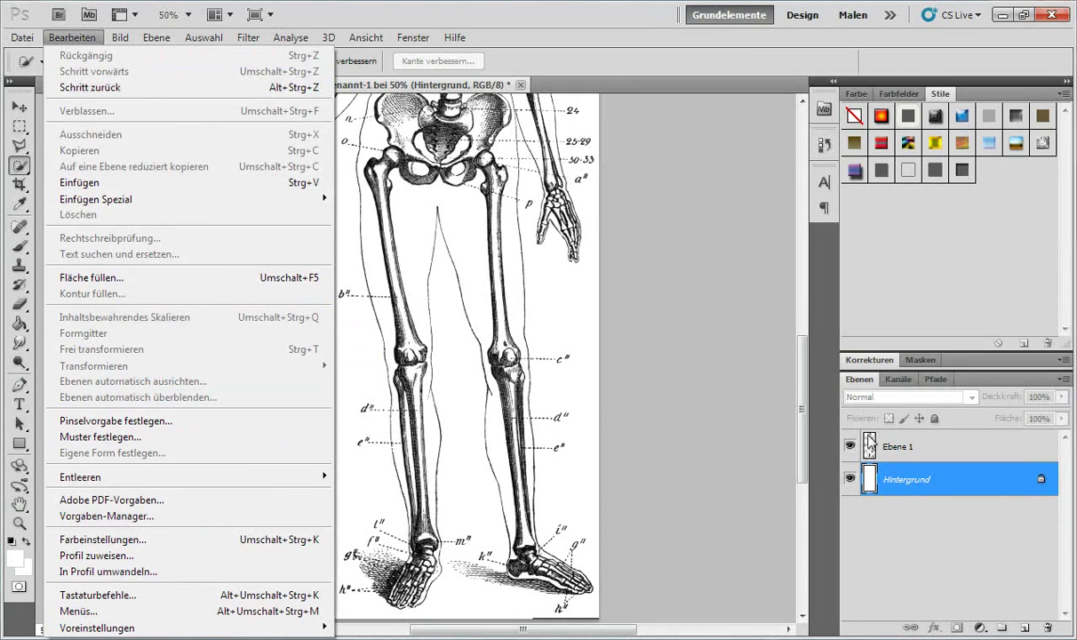
# - Make Ebene 1 the active layer and start Formgitter from Bearbeiten again
pyautogui.click(880, 446)
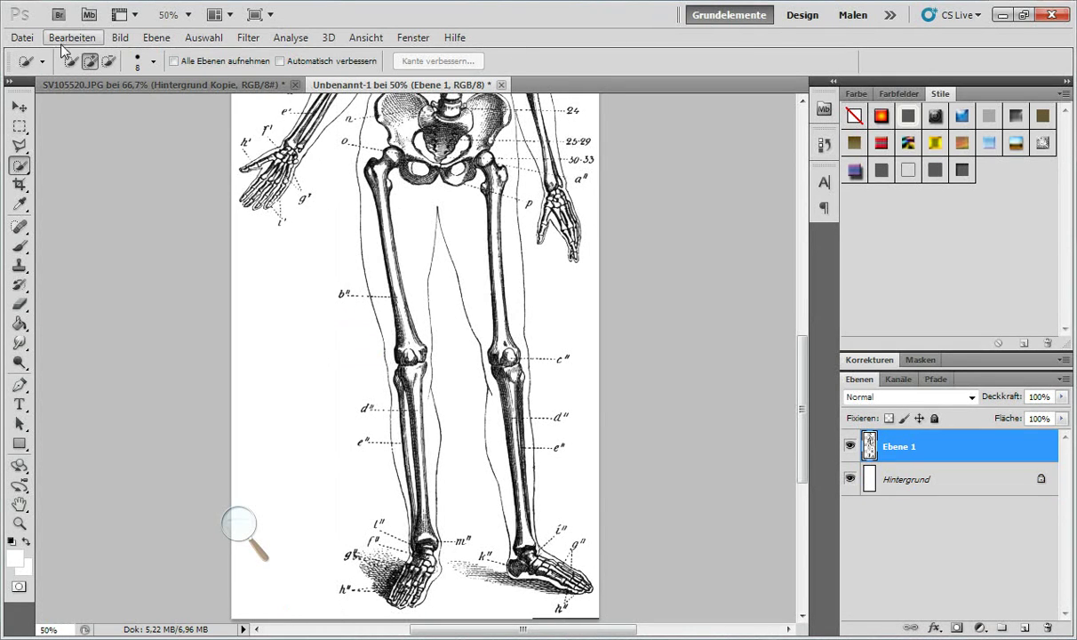
pyautogui.click(72, 37)
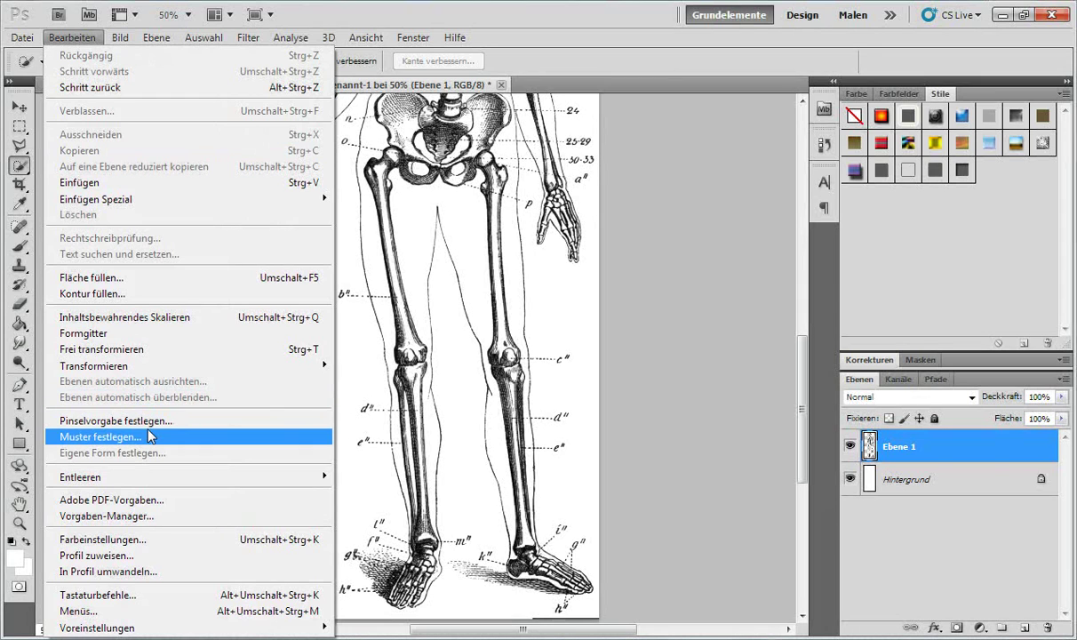
pyautogui.click(199, 335)
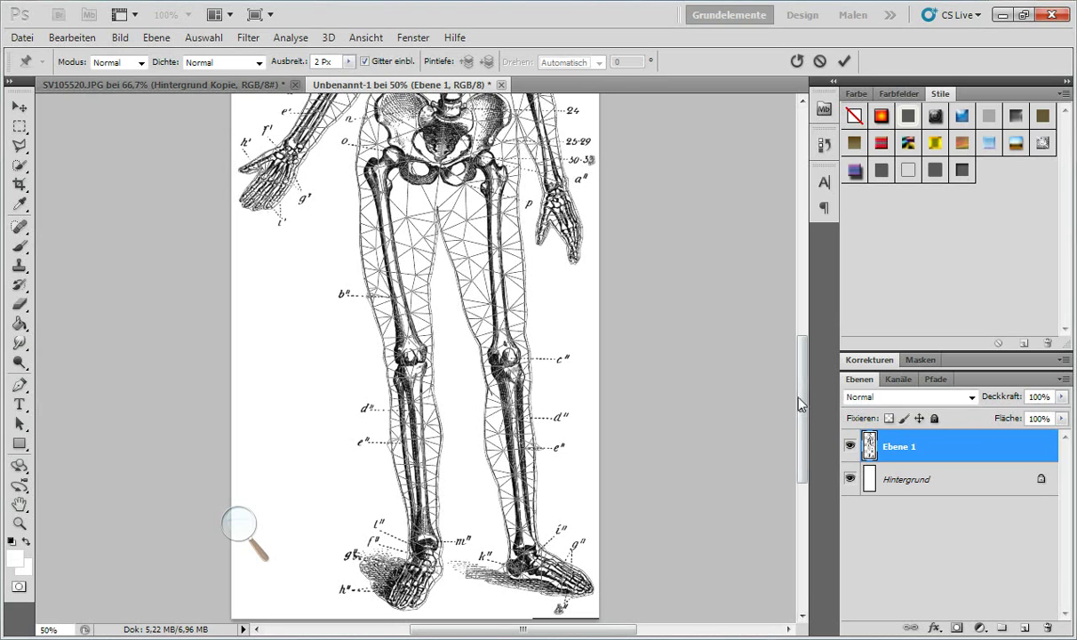
# - Place warp pins around and just above the skeleton's left knee
pyautogui.moveTo(802, 405)
pyautogui.mouseDown()
pyautogui.moveTo(804, 345)
pyautogui.moveTo(804, 380)
pyautogui.mouseUp()
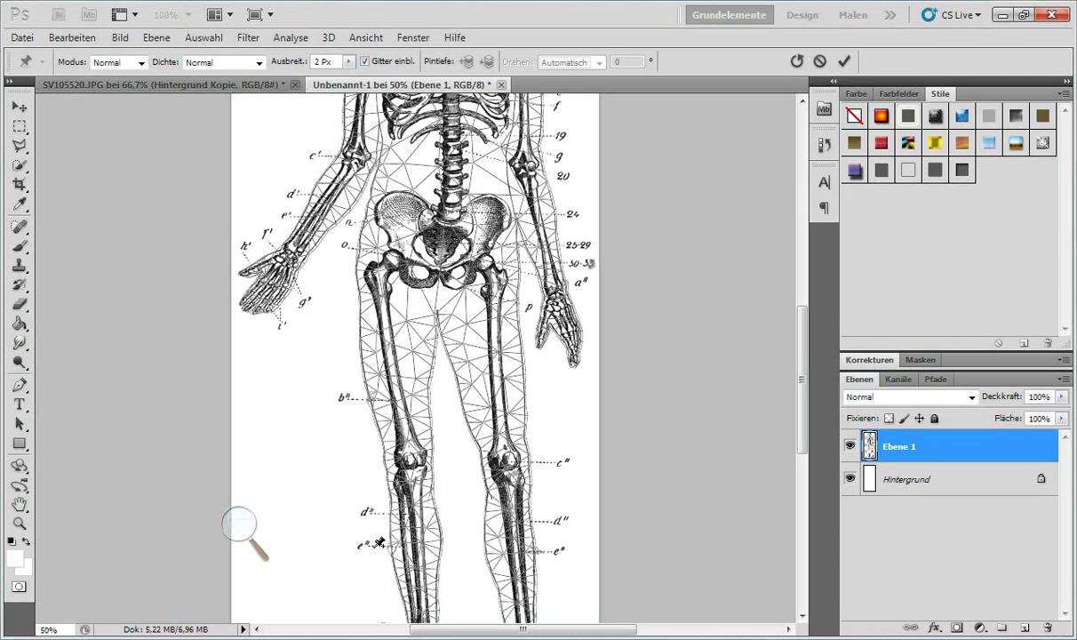
pyautogui.click(385, 467)
pyautogui.click(405, 476)
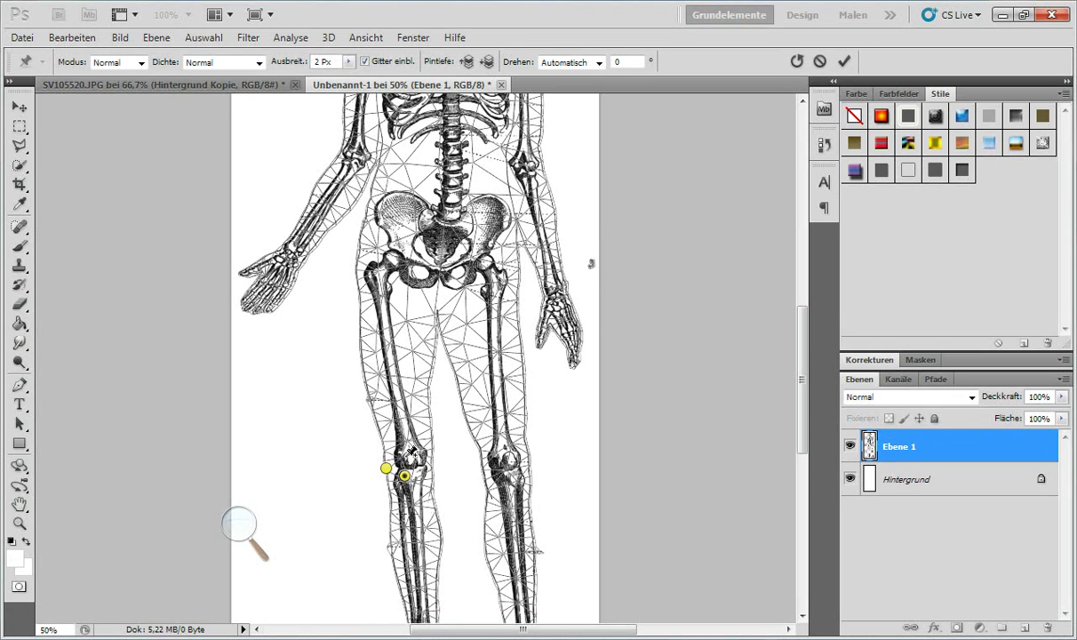
pyautogui.click(402, 455)
pyautogui.click(430, 471)
pyautogui.click(383, 435)
pyautogui.click(407, 437)
# - Pin the outer thigh and below the knee, change Pin Depth, and pin the thigh
pyautogui.click(429, 429)
pyautogui.click(389, 491)
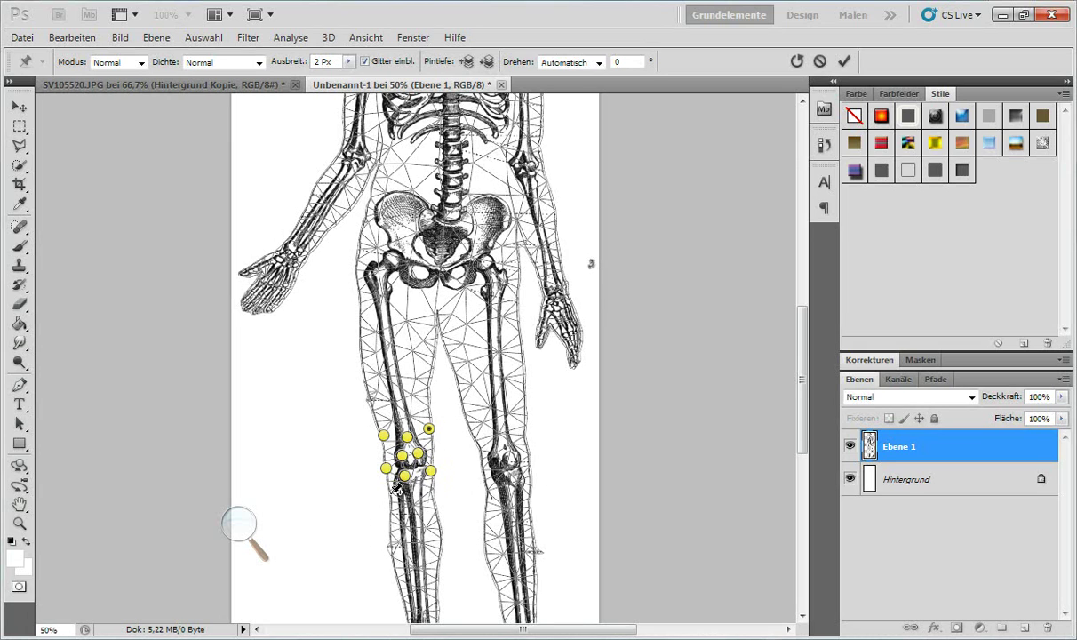
pyautogui.click(430, 489)
pyautogui.click(486, 62)
pyautogui.click(406, 416)
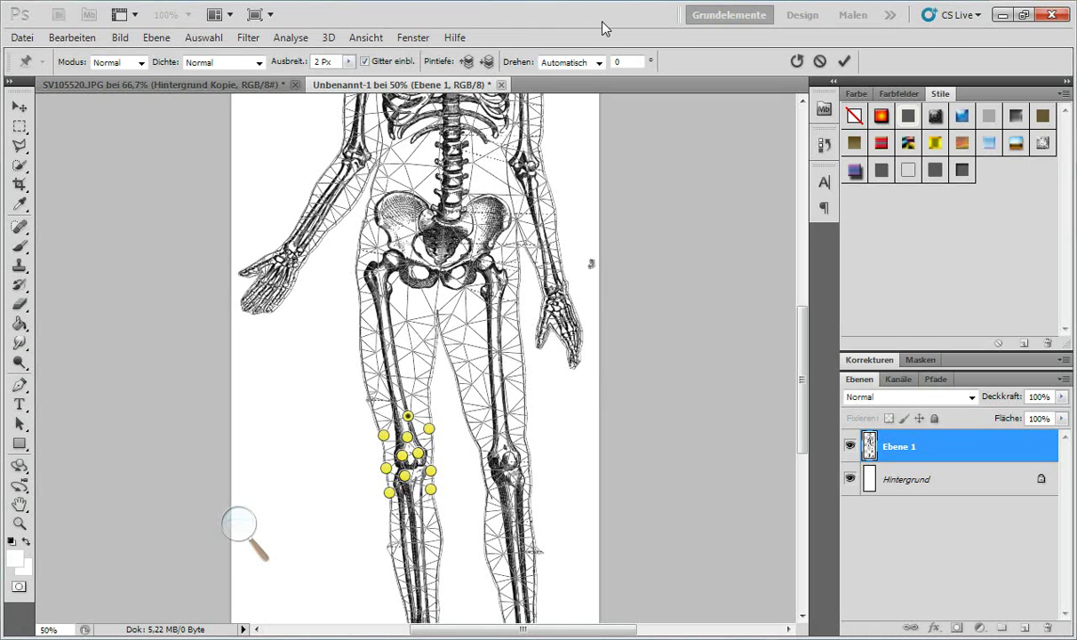
pyautogui.click(391, 423)
# - Adjust the mesh Expansion value in the options bar, lowering it slightly
pyautogui.click(348, 62)
pyautogui.moveTo(348, 73); pyautogui.dragTo(363, 85)
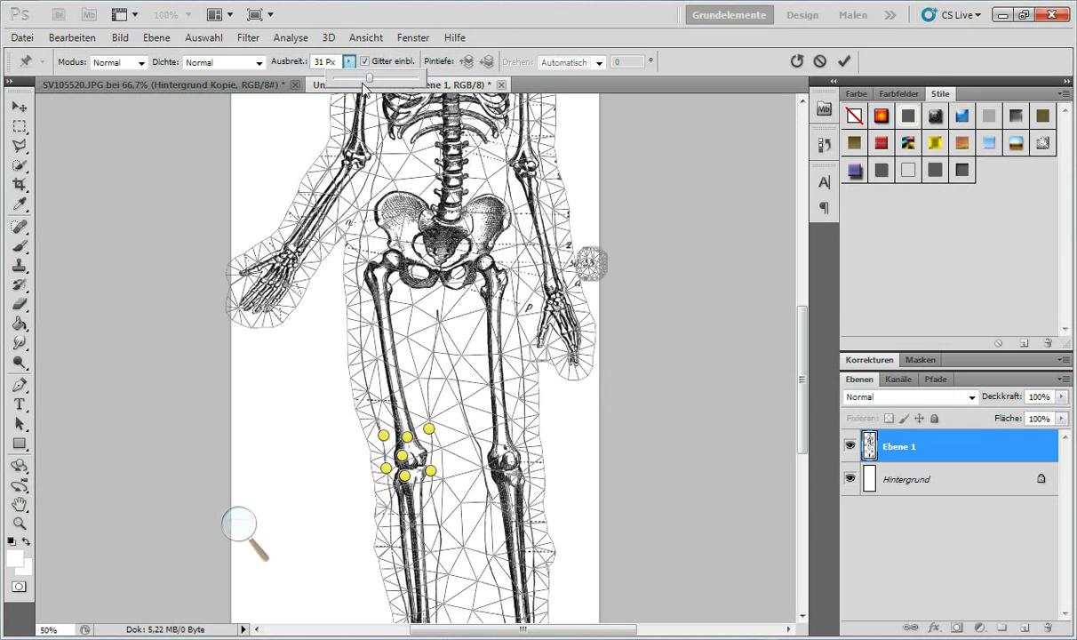
pyautogui.click(320, 64)
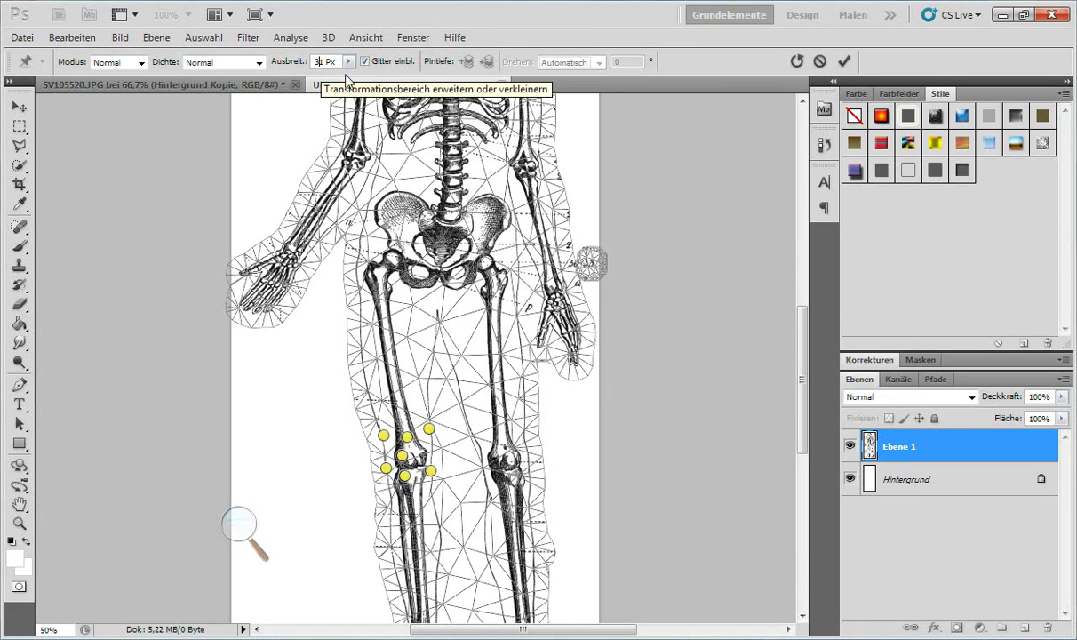
pyautogui.click(350, 62)
pyautogui.moveTo(351, 80)
pyautogui.mouseDown()
pyautogui.moveTo(306, 80)
pyautogui.moveTo(329, 82)
pyautogui.mouseUp()
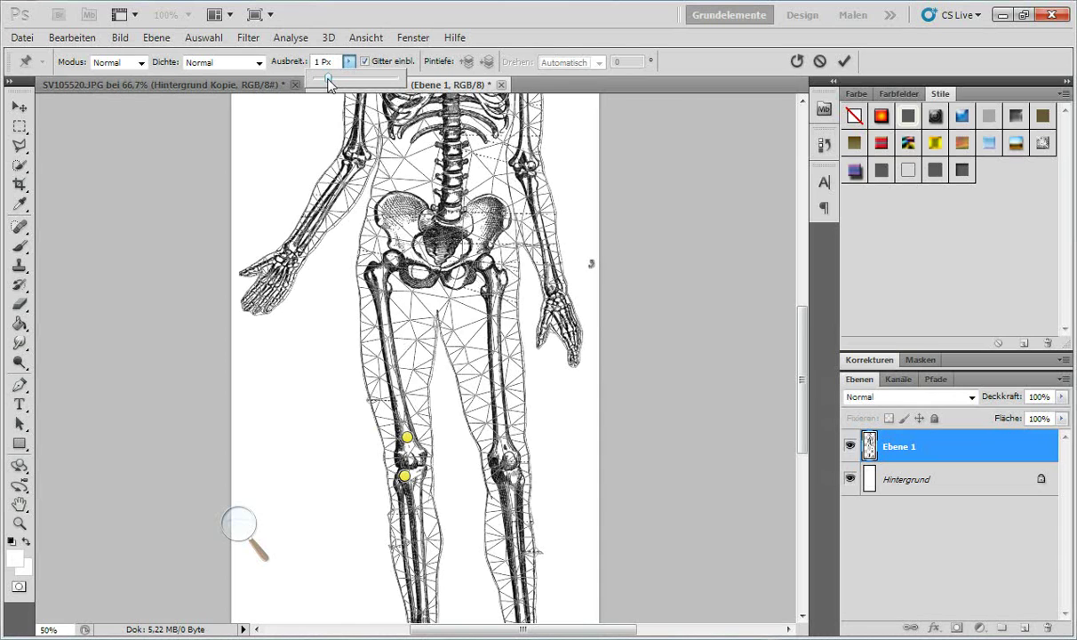
pyautogui.click(258, 64)
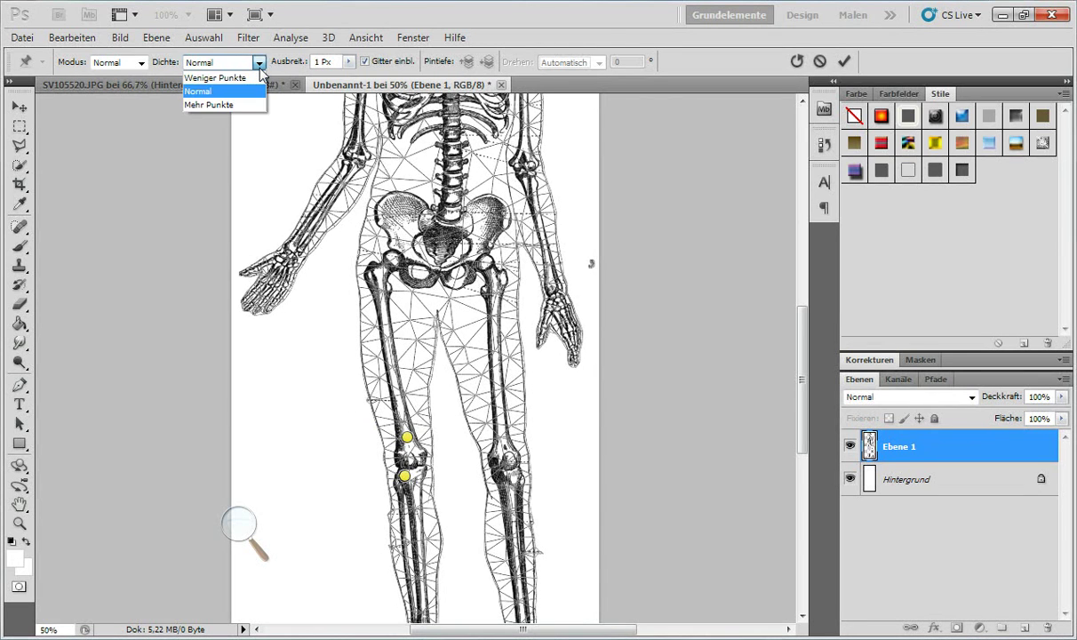
# - Re-pin the knee with pins on its sides, top and below
pyautogui.click(426, 463)
pyautogui.click(391, 464)
pyautogui.click(387, 445)
pyautogui.click(409, 450)
pyautogui.click(390, 486)
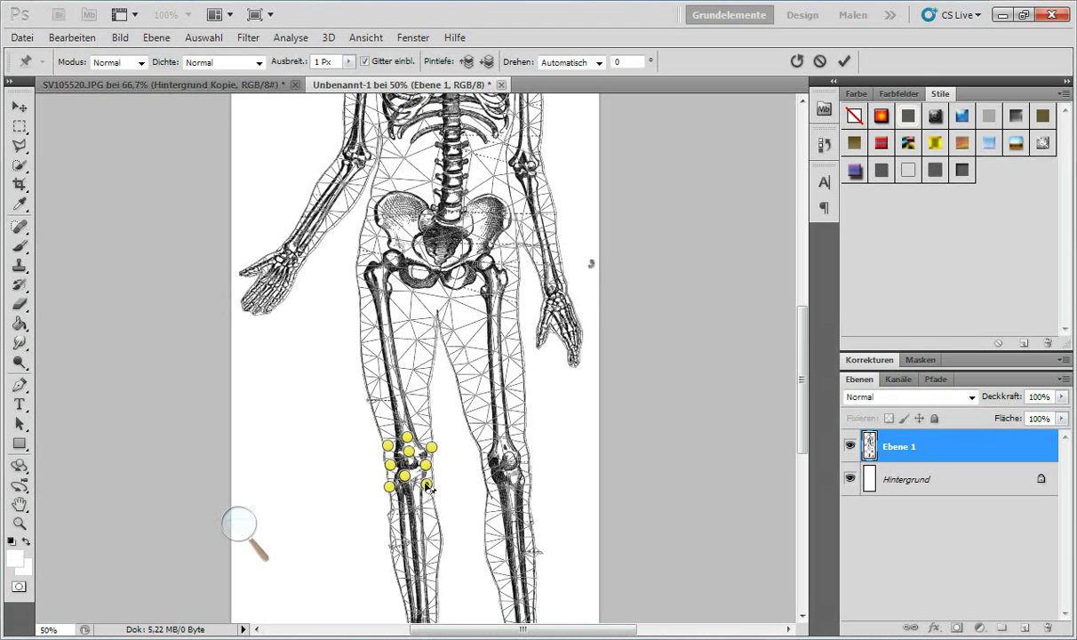
# - Commit the warp, leaving the lower leg bent sharply at the knee
pyautogui.moveTo(807, 354); pyautogui.dragTo(811, 380)
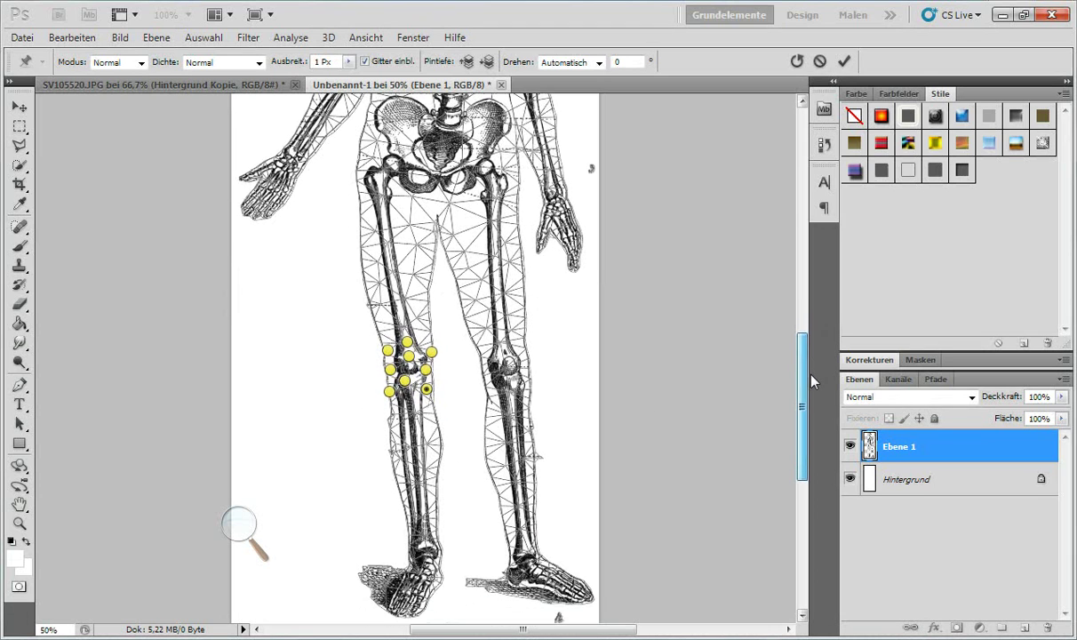
pyautogui.press('super')
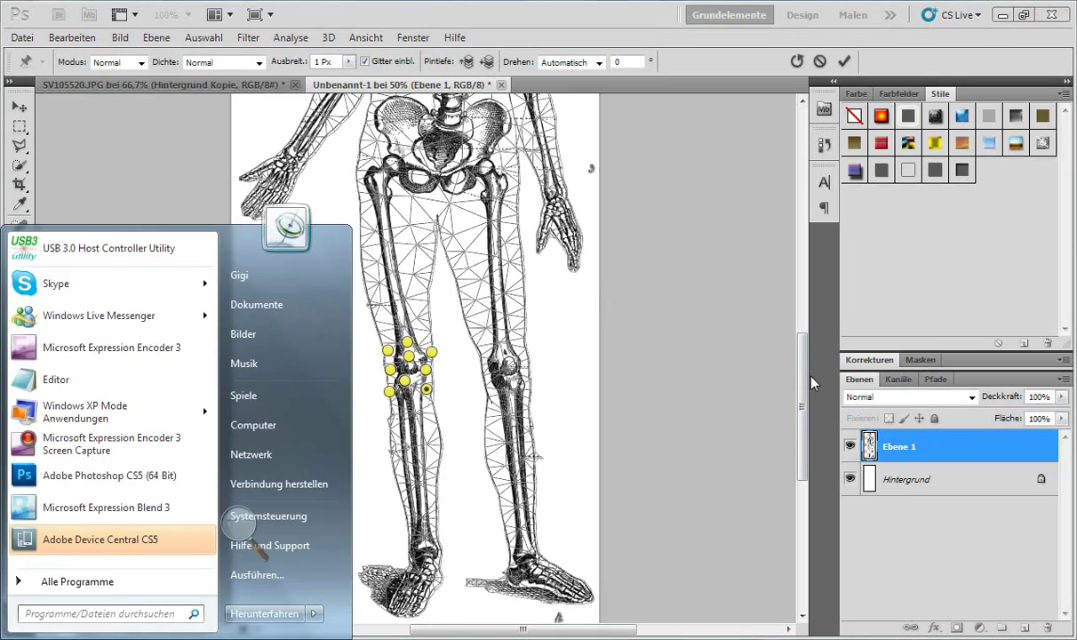
pyautogui.press('super')
pyautogui.press('super+plus')
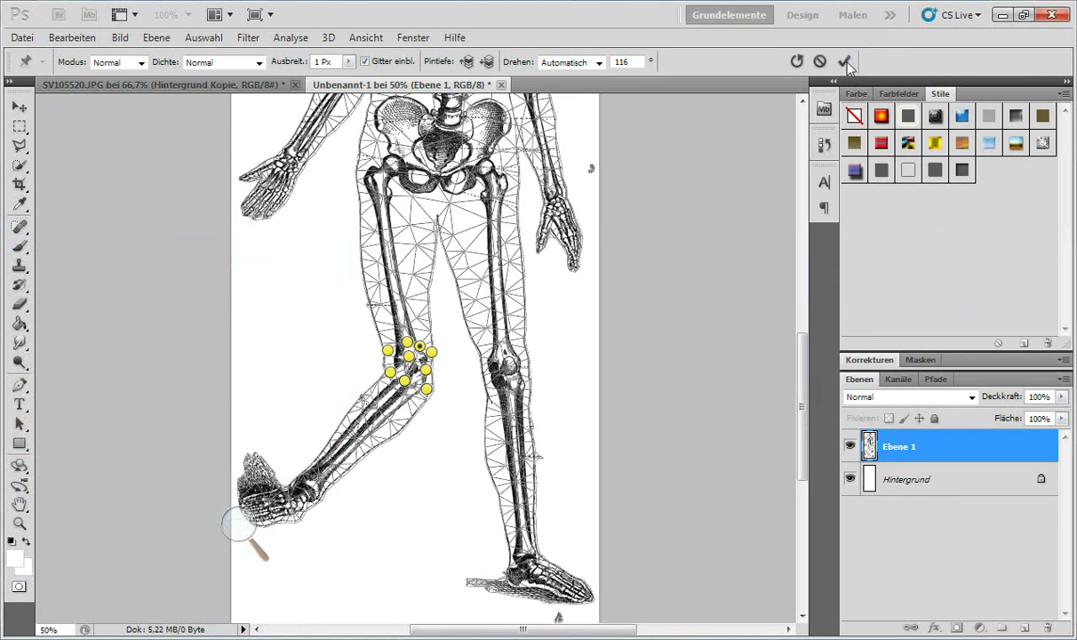
pyautogui.click(845, 61)
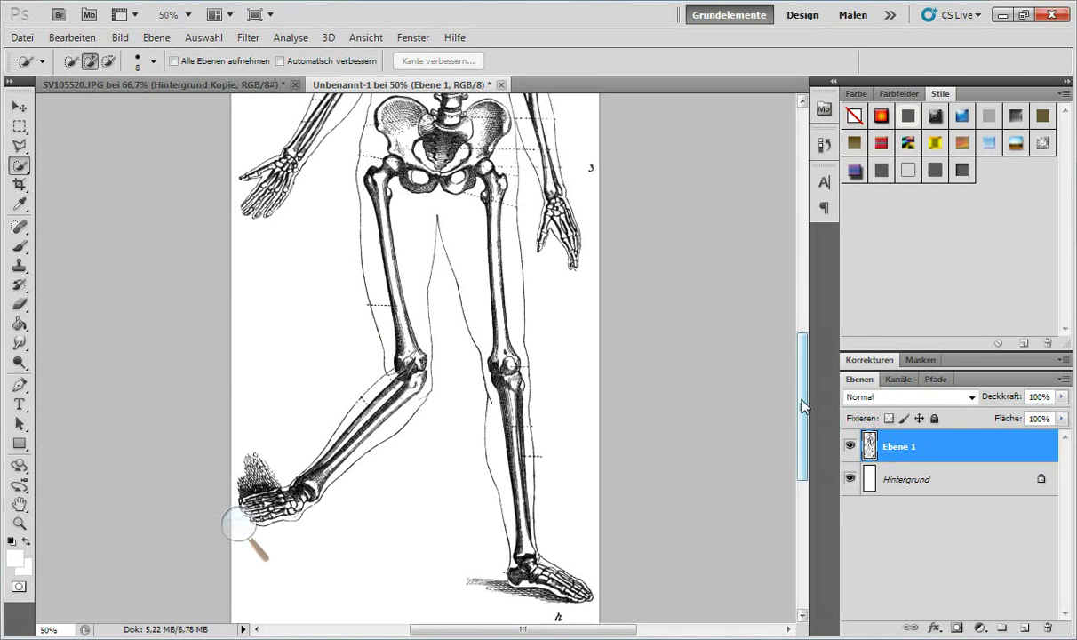
# - Zoom out to 25%, turn on CMYK Proof Colors, and open the Bearbeiten menu
pyautogui.moveTo(803, 406); pyautogui.dragTo(819, 371)
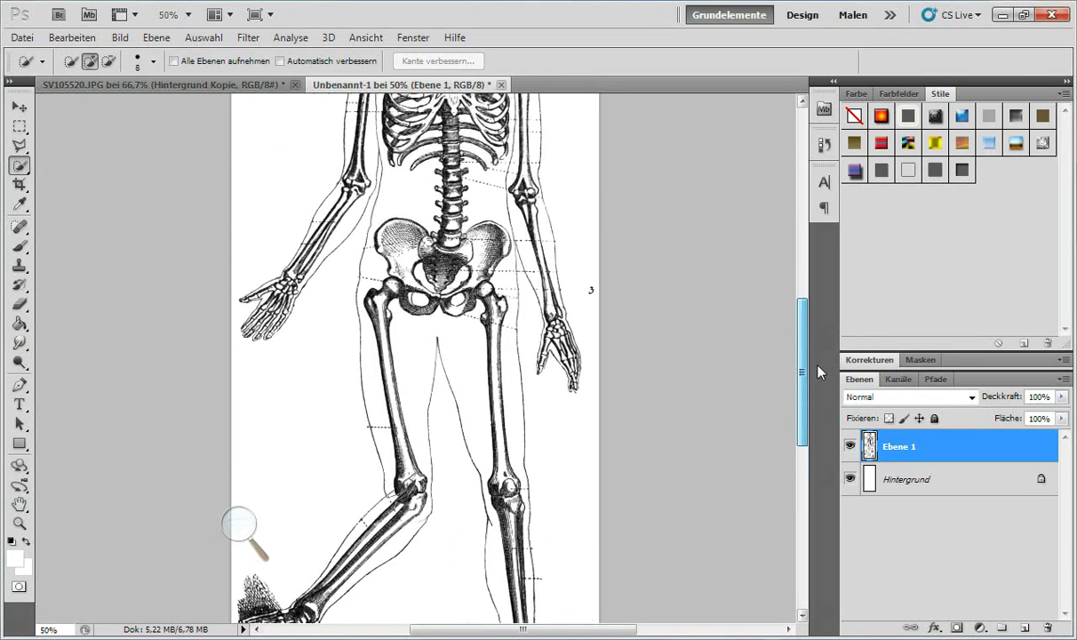
pyautogui.hotkey('ctrl', '-')
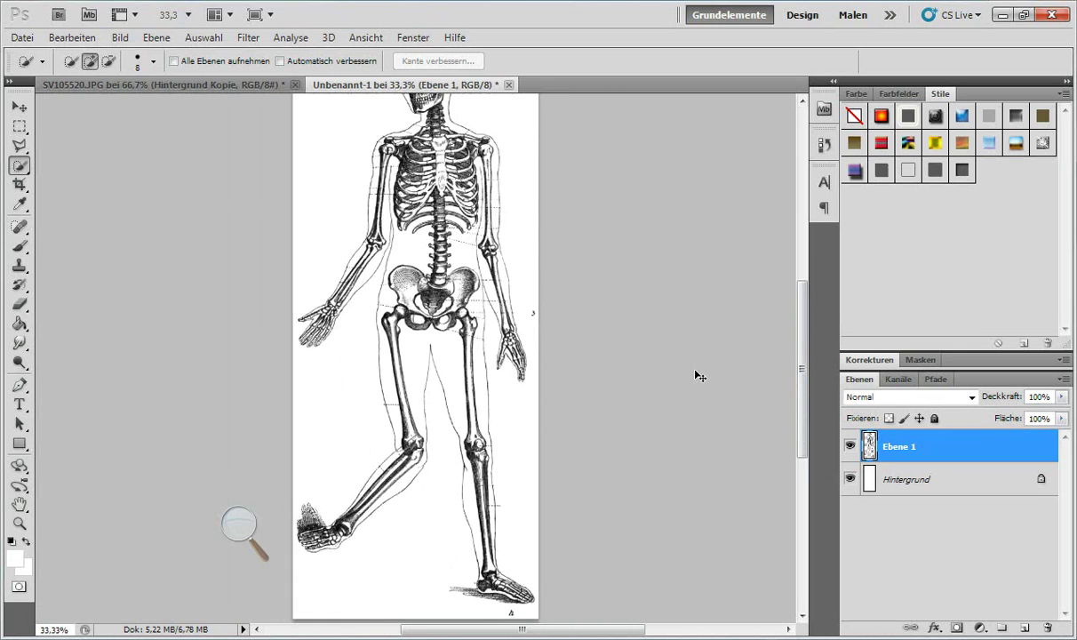
pyautogui.hotkey('ctrl', '-')
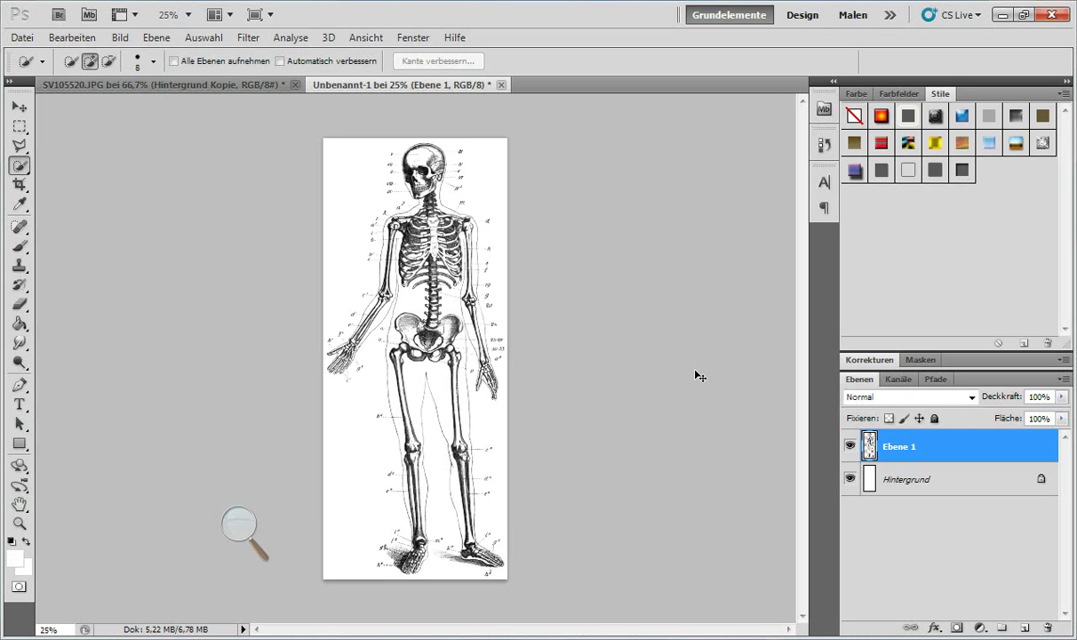
pyautogui.hotkey('ctrl', 'y')
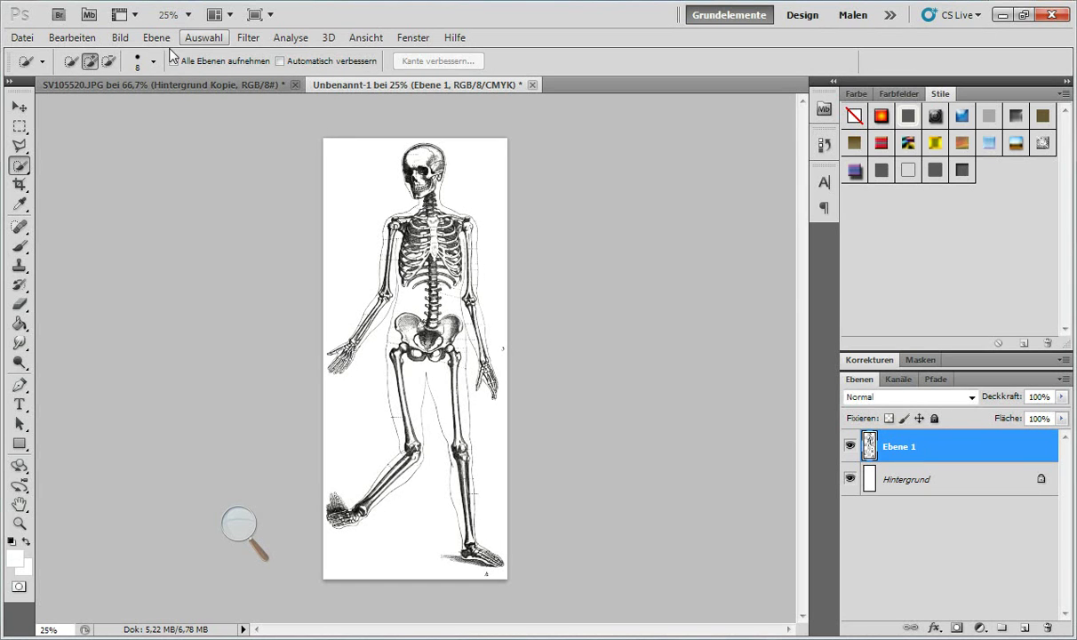
pyautogui.click(120, 37)
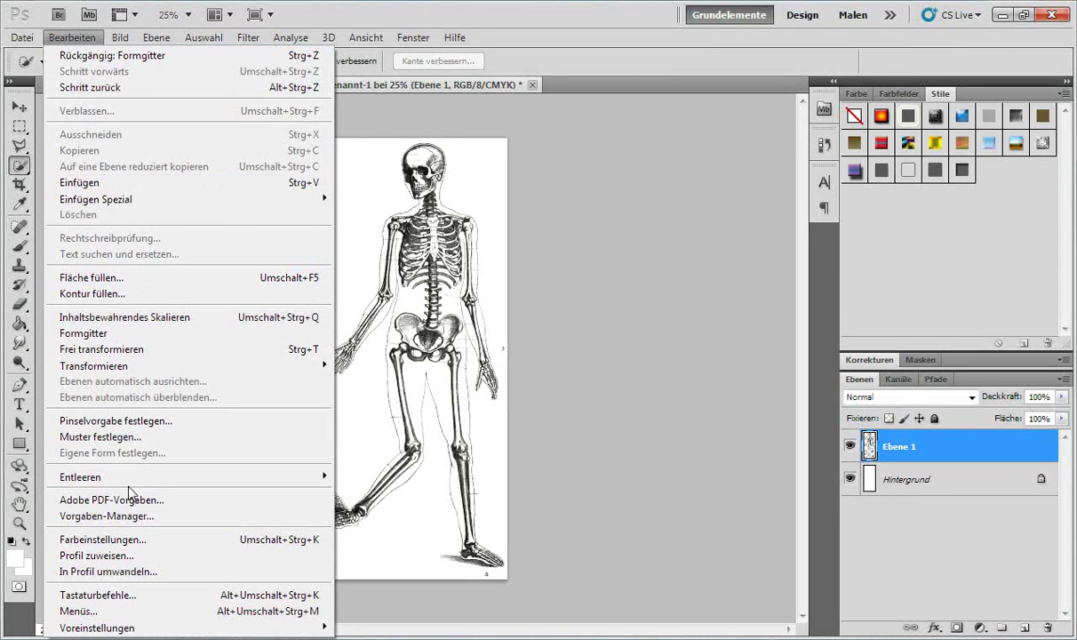
# - Start a new Puppet Warp and pin the skeleton's neck, dismissing the pin-too-close warning
pyautogui.click(134, 333)
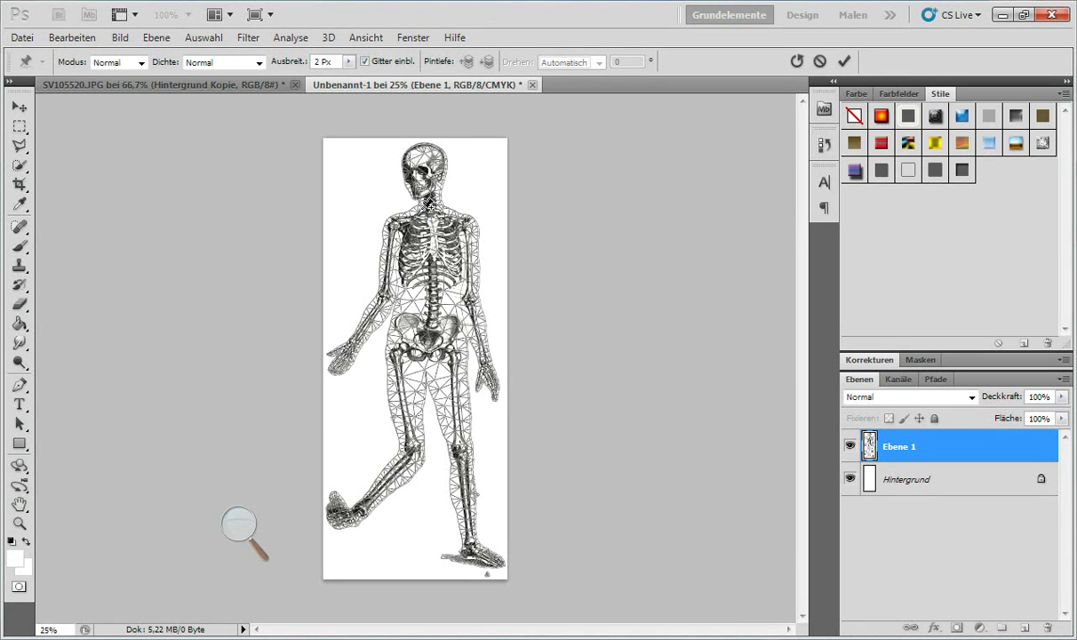
pyautogui.click(420, 206)
pyautogui.click(422, 199)
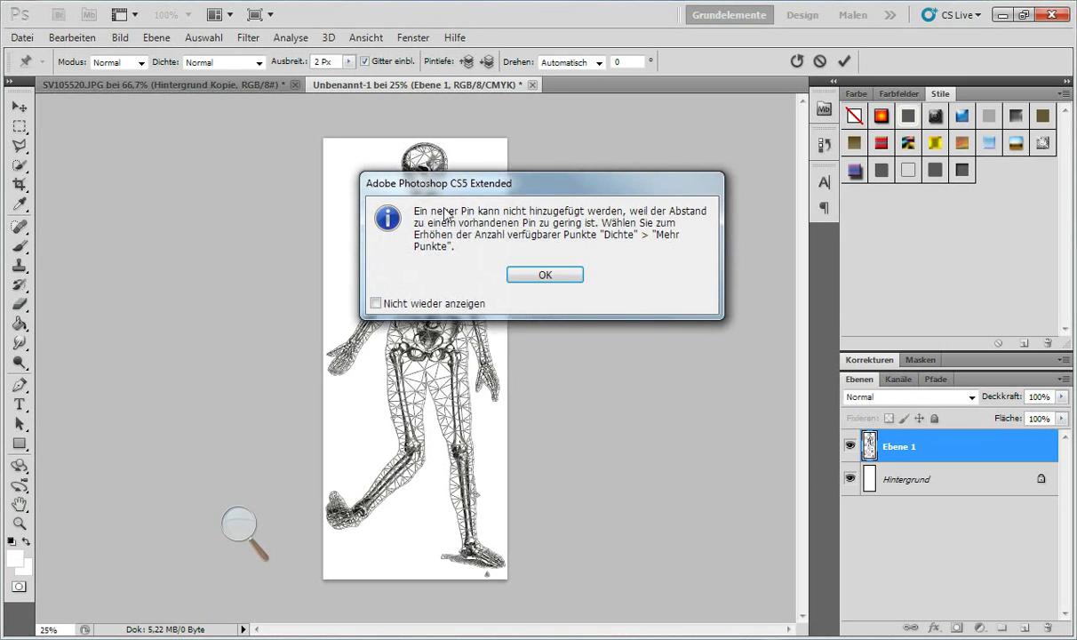
pyautogui.click(538, 272)
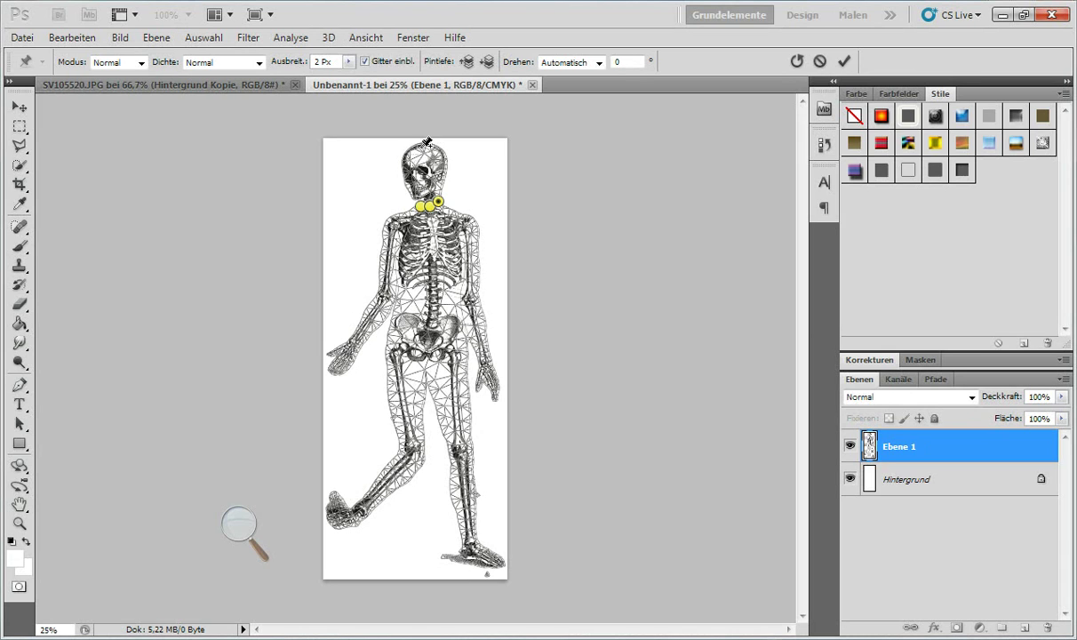
pyautogui.moveTo(422, 208)
pyautogui.mouseDown()
pyautogui.moveTo(423, 217)
pyautogui.moveTo(414, 211)
pyautogui.moveTo(427, 208)
pyautogui.mouseUp()
# - Pin the chest and both shoulders, turn the head via the neck pin, and commit
pyautogui.click(398, 226)
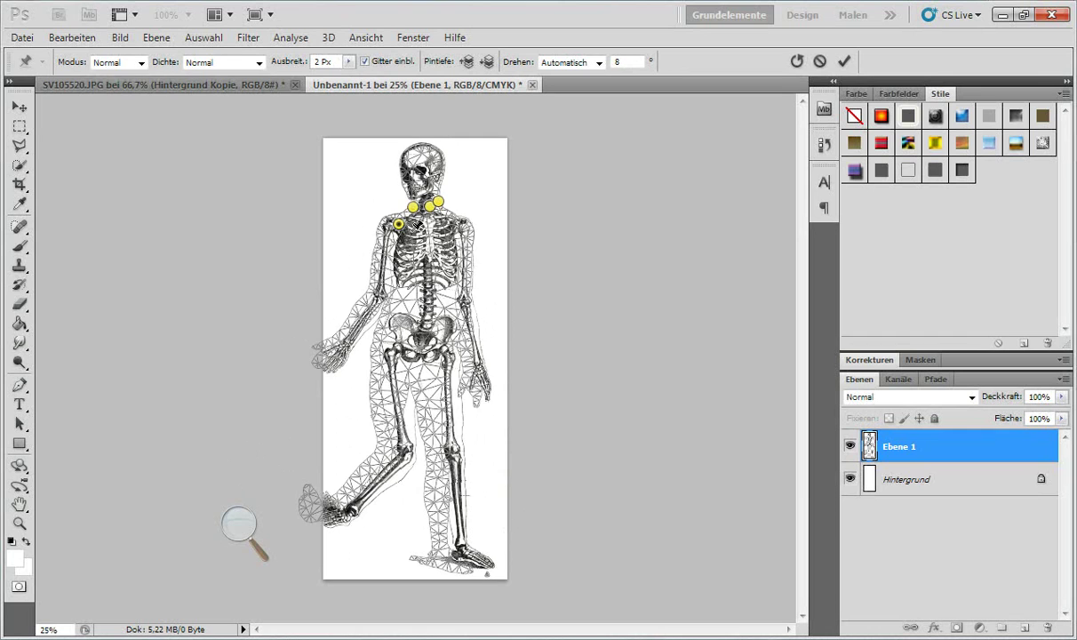
pyautogui.click(436, 226)
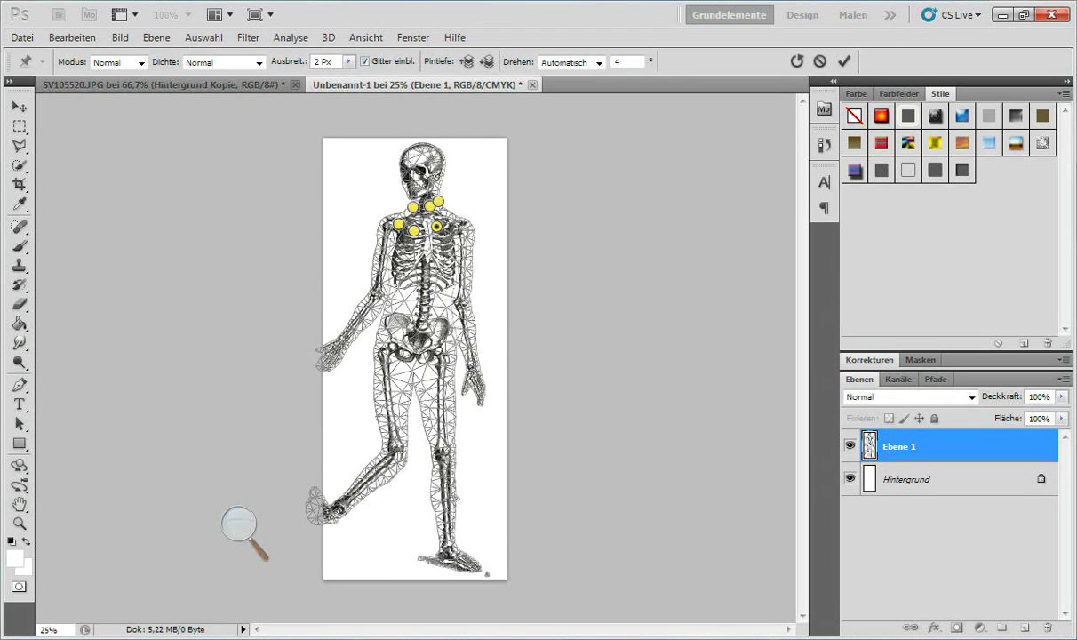
pyautogui.click(455, 217)
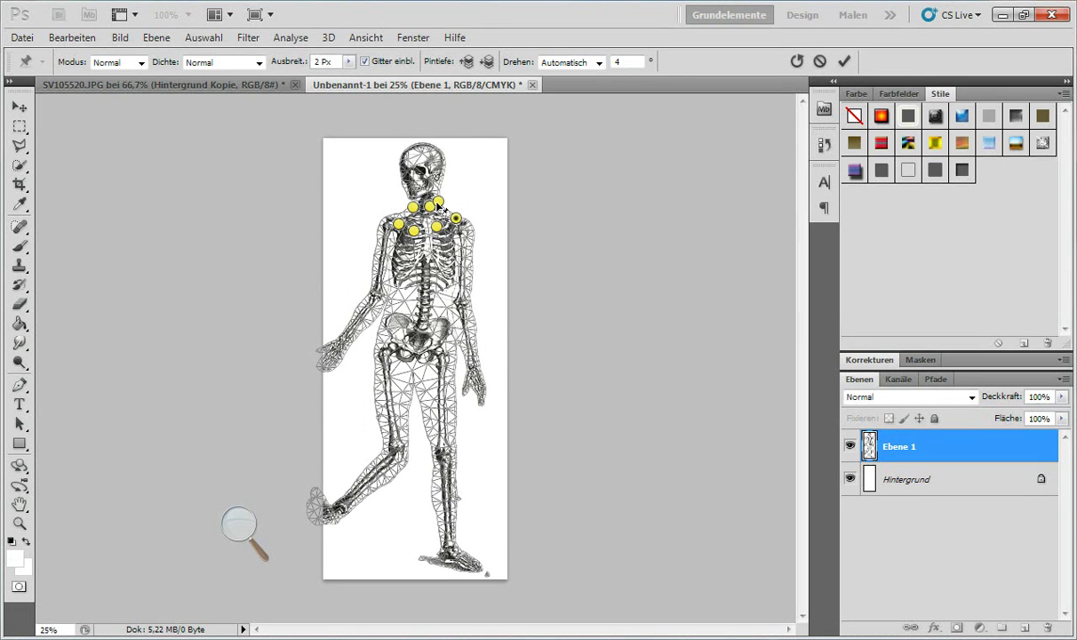
pyautogui.moveTo(439, 203); pyautogui.dragTo(453, 221)
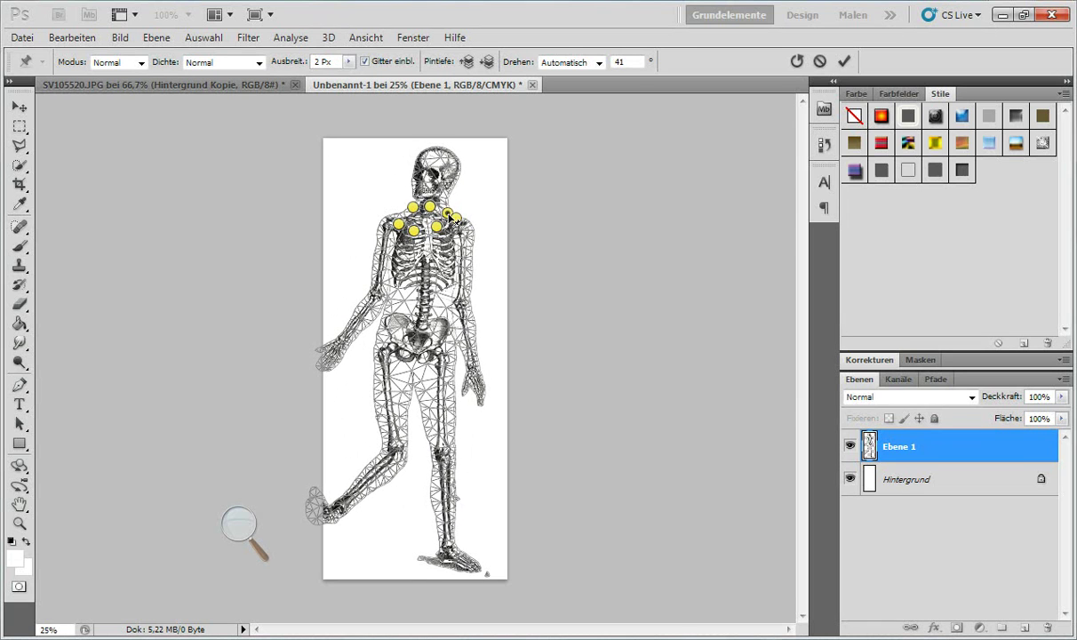
pyautogui.click(843, 62)
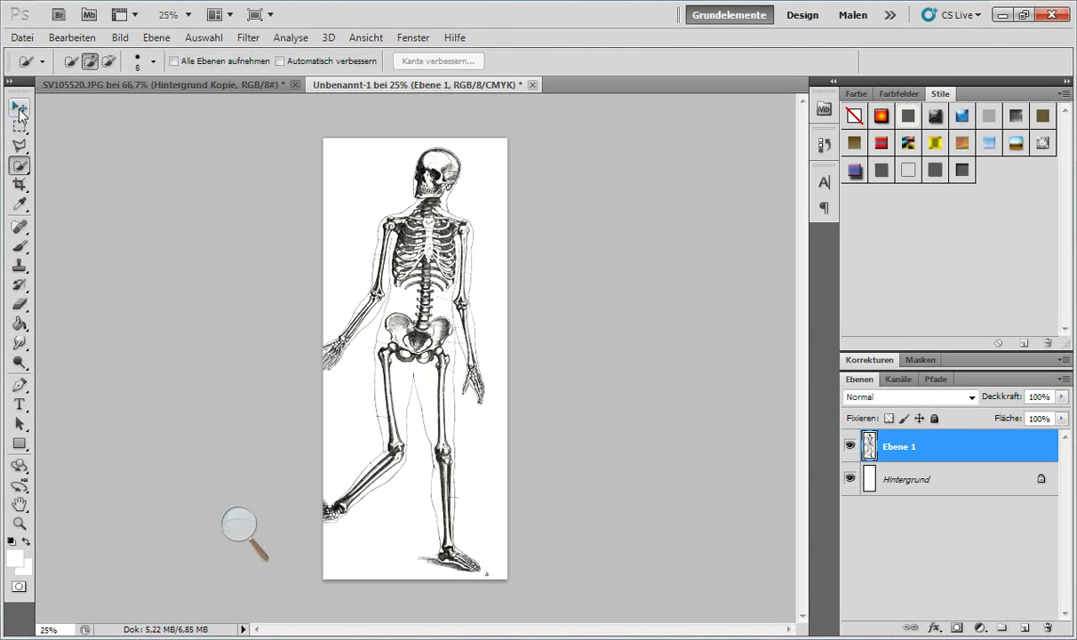
# - Shift the skeleton slightly right, zoom to 50%, and open the Bild menu
pyautogui.click(19, 107)
pyautogui.moveTo(399, 330); pyautogui.dragTo(417, 330)
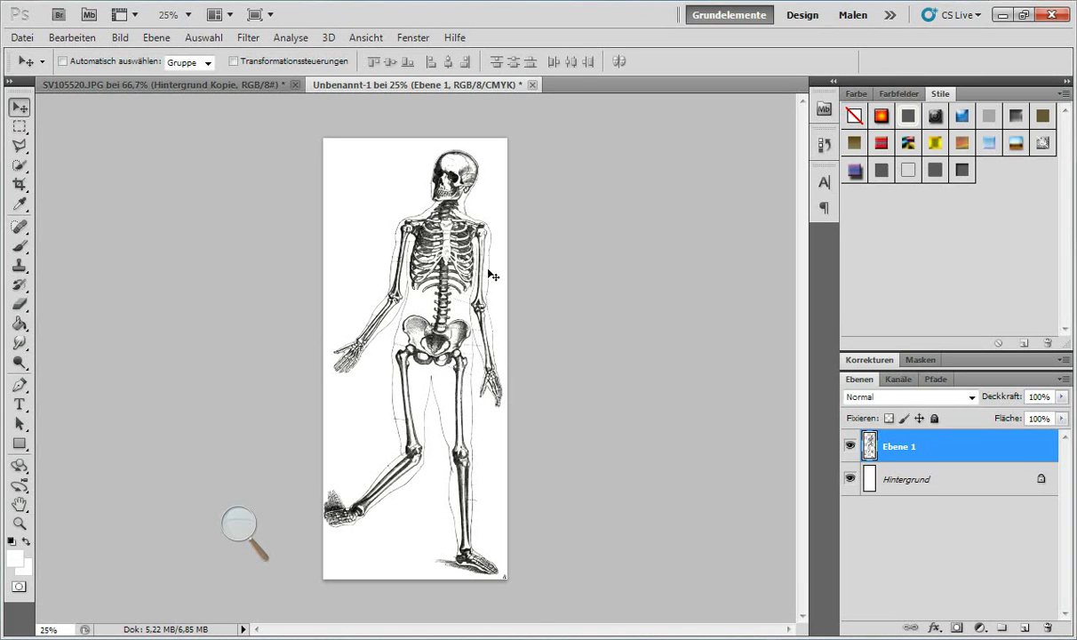
pyautogui.hotkey('ctrl', '+')
pyautogui.moveTo(803, 345)
pyautogui.mouseDown()
pyautogui.moveTo(813, 302)
pyautogui.moveTo(812, 313)
pyautogui.mouseUp()
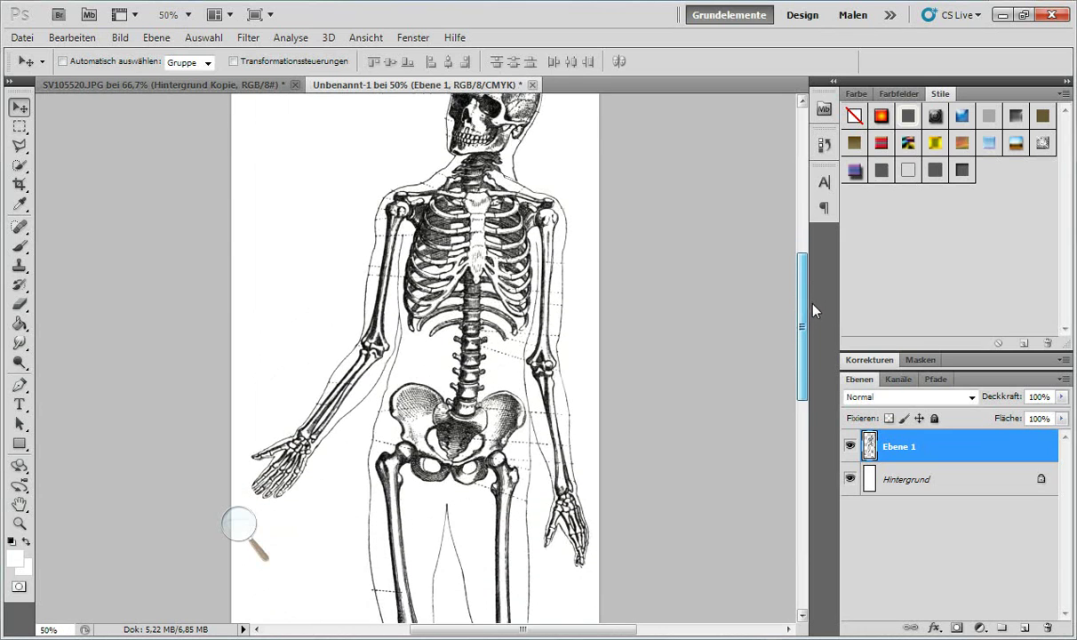
pyautogui.click(133, 40)
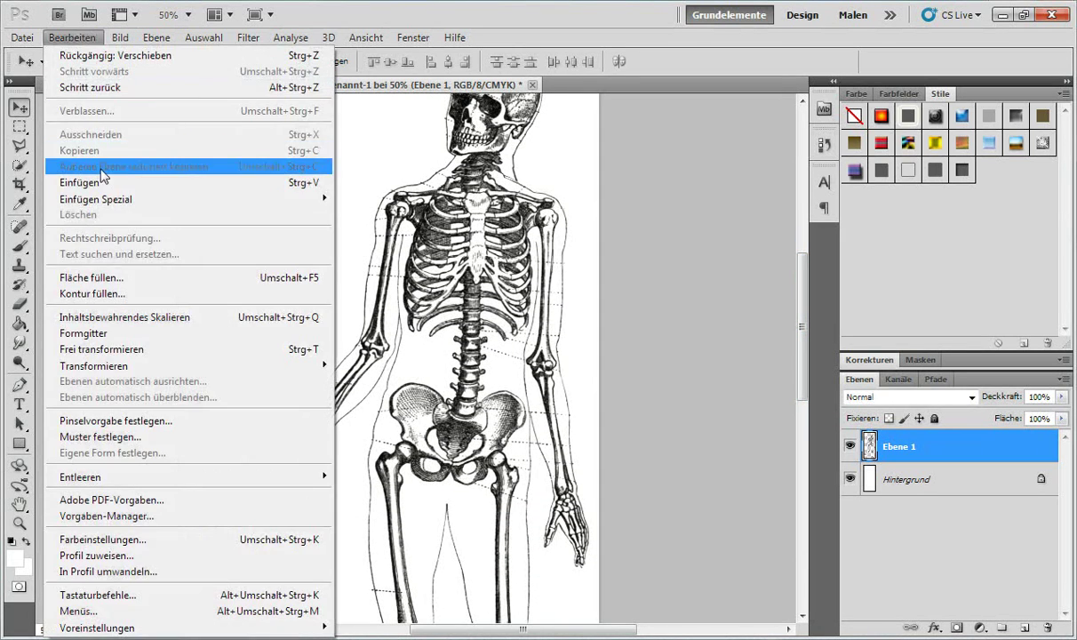
# - Start a Puppet Warp on the skeleton and pin both sides of the waist, undoing a trial bend
pyautogui.click(120, 333)
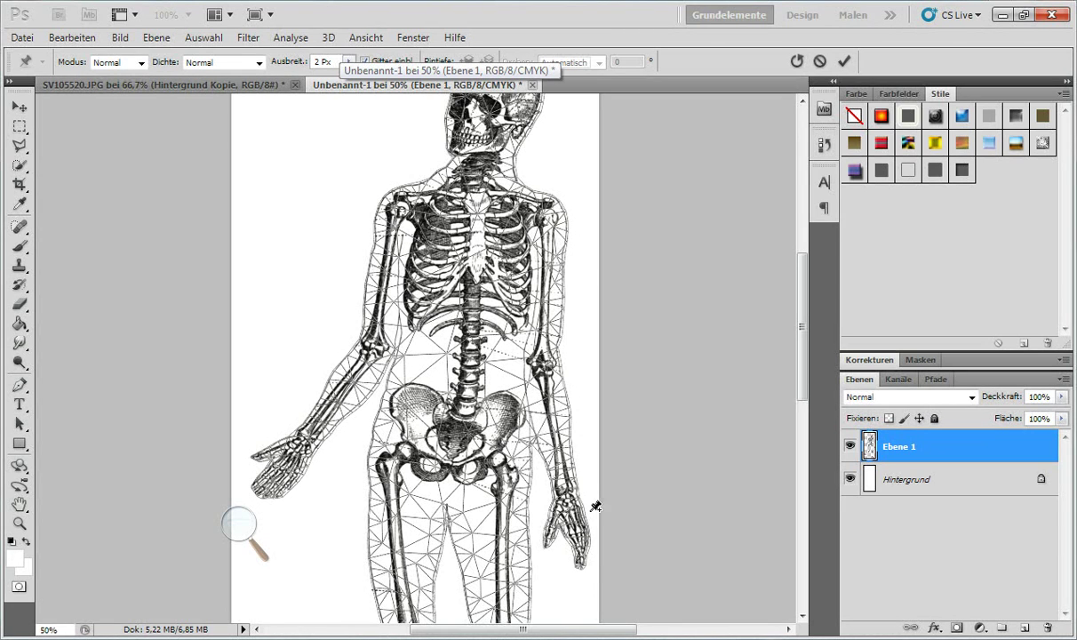
pyautogui.click(402, 355)
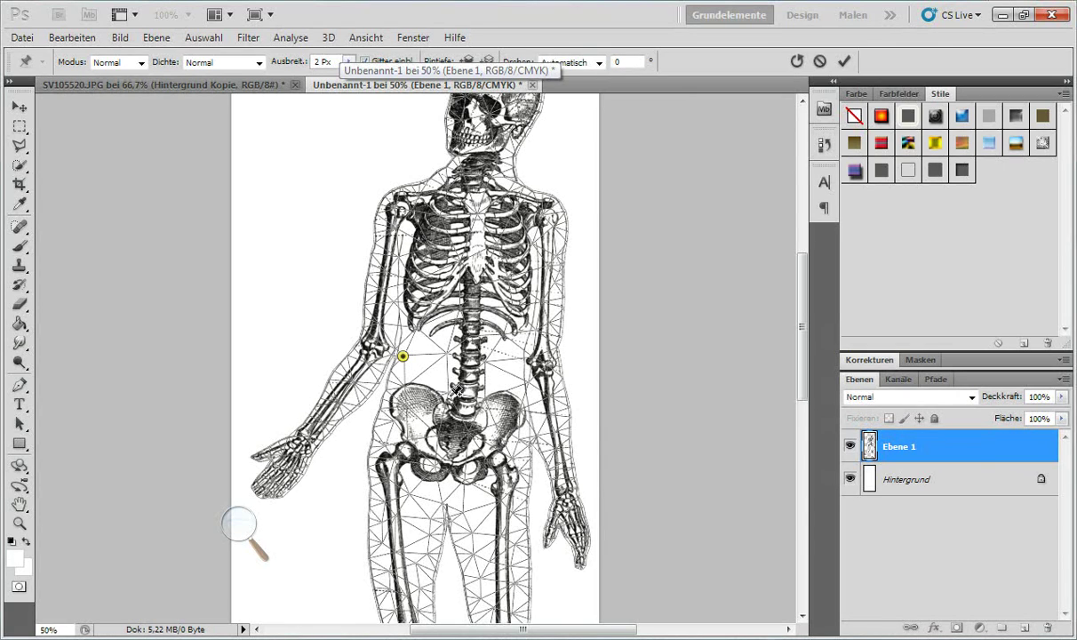
pyautogui.click(523, 388)
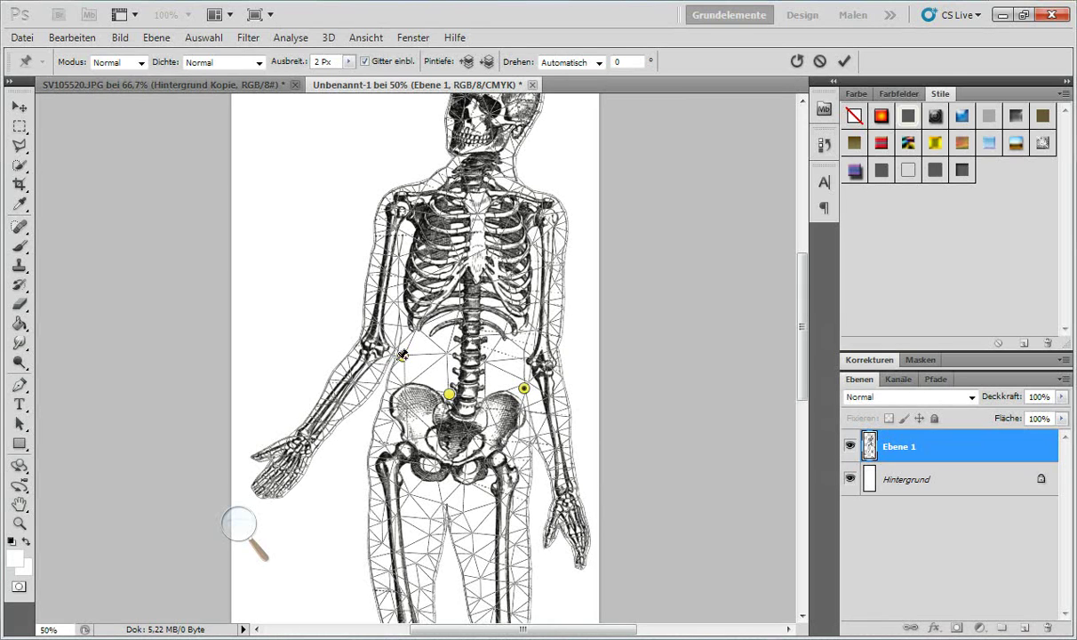
pyautogui.moveTo(403, 357)
pyautogui.mouseDown()
pyautogui.moveTo(402, 336)
pyautogui.moveTo(404, 348)
pyautogui.mouseUp()
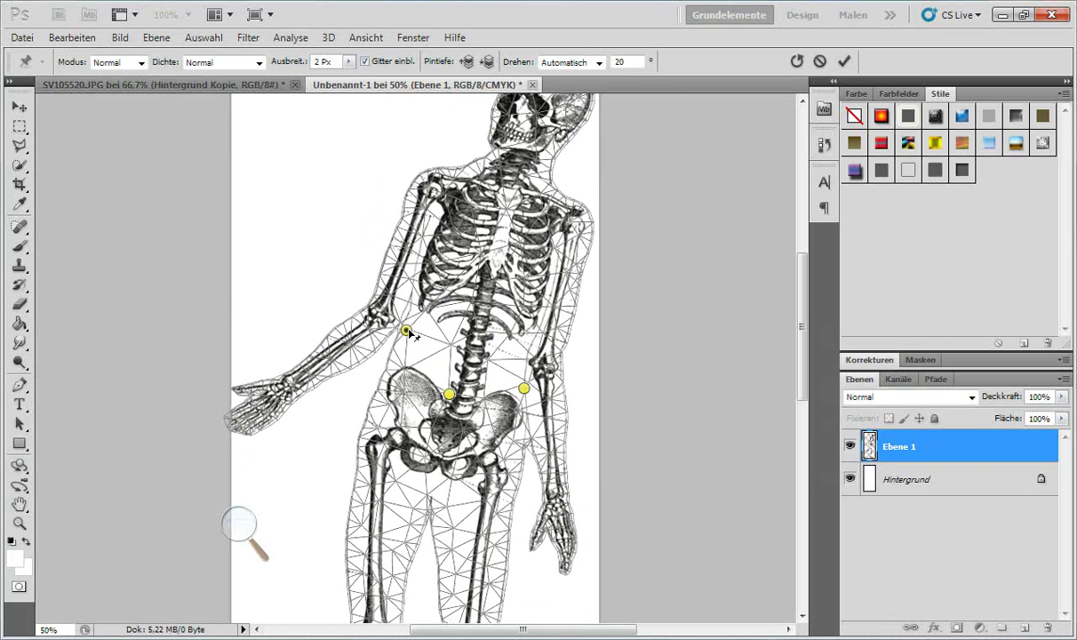
pyautogui.hotkey('ctrl', 'z')
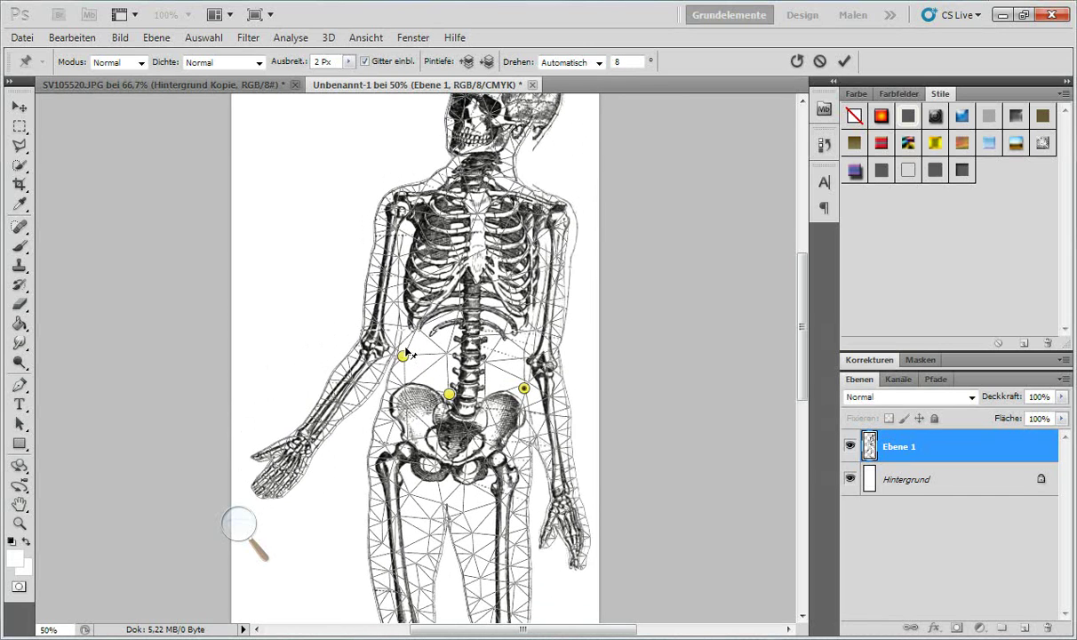
pyautogui.hotkey('ctrl', 'z')
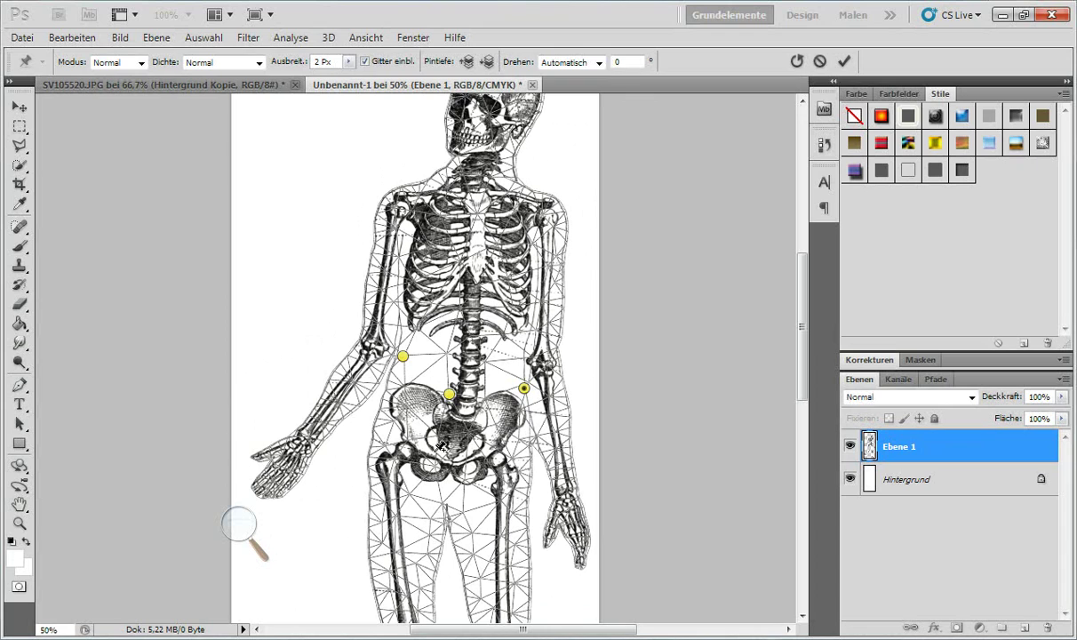
# - Pin the pelvis and right hip, then drag the pelvis and waist pins to twist the torso left and apply
pyautogui.click(375, 426)
pyautogui.click(476, 440)
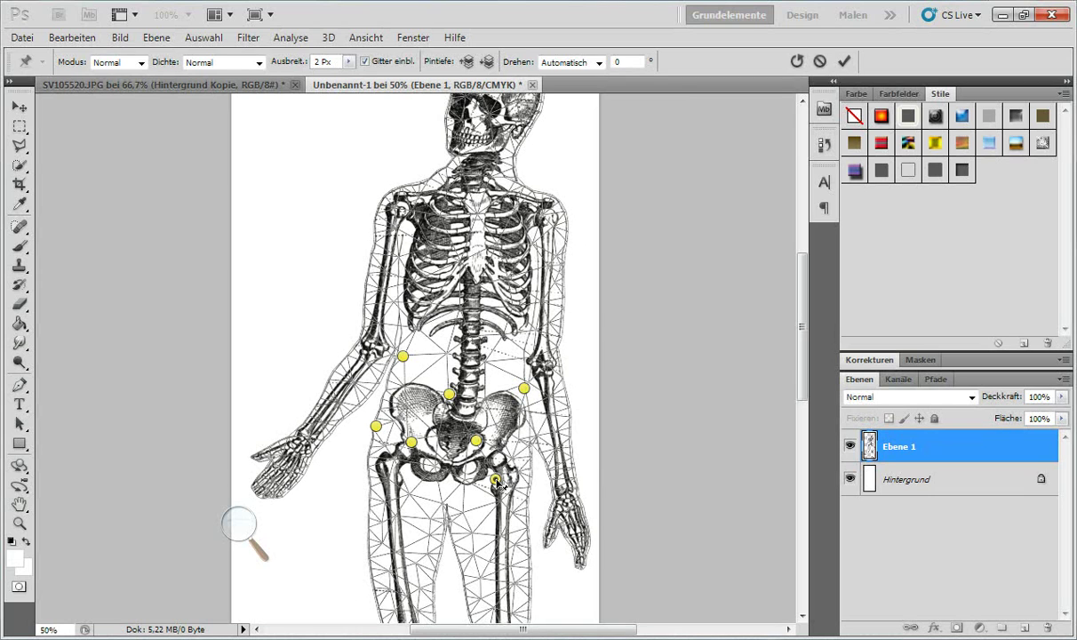
pyautogui.click(531, 460)
pyautogui.moveTo(449, 394)
pyautogui.mouseDown()
pyautogui.moveTo(452, 379)
pyautogui.moveTo(447, 401)
pyautogui.mouseUp()
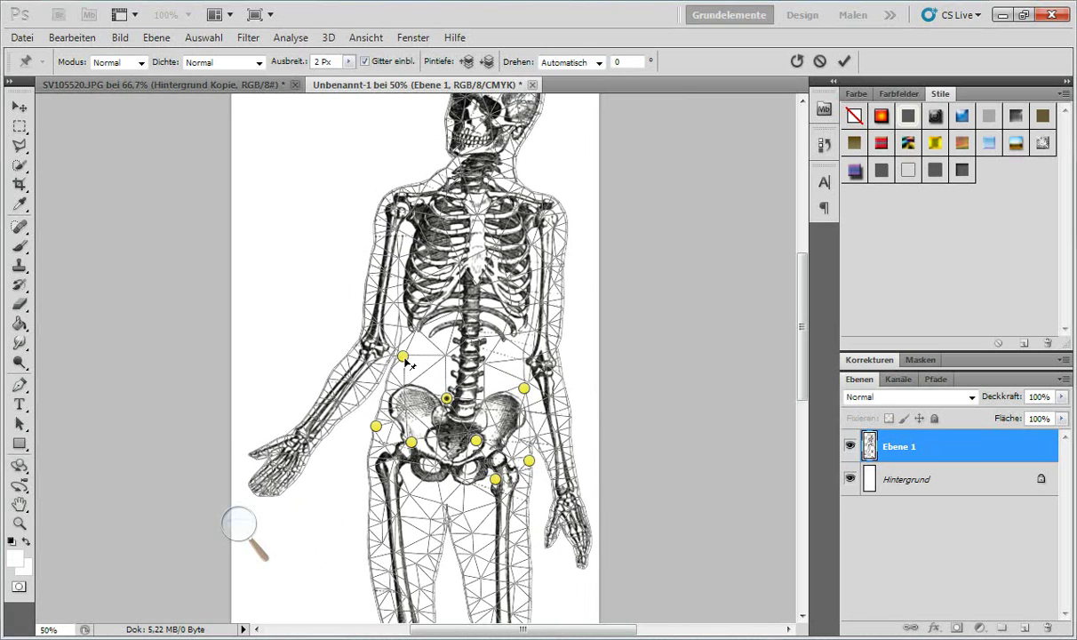
pyautogui.moveTo(404, 354)
pyautogui.mouseDown()
pyautogui.moveTo(411, 335)
pyautogui.moveTo(379, 420)
pyautogui.mouseUp()
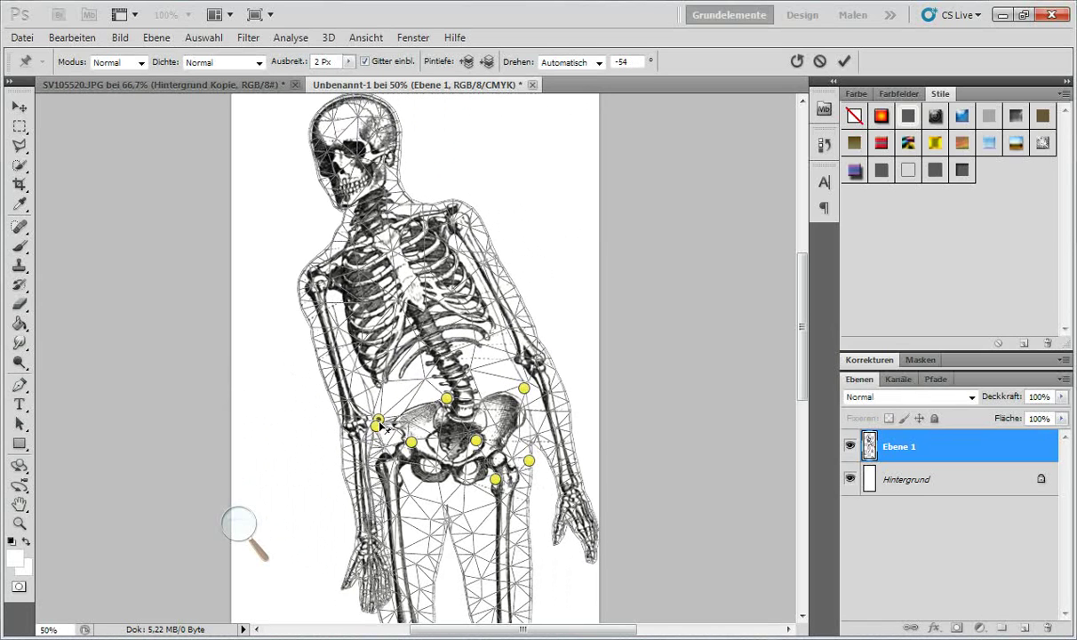
pyautogui.click(843, 61)
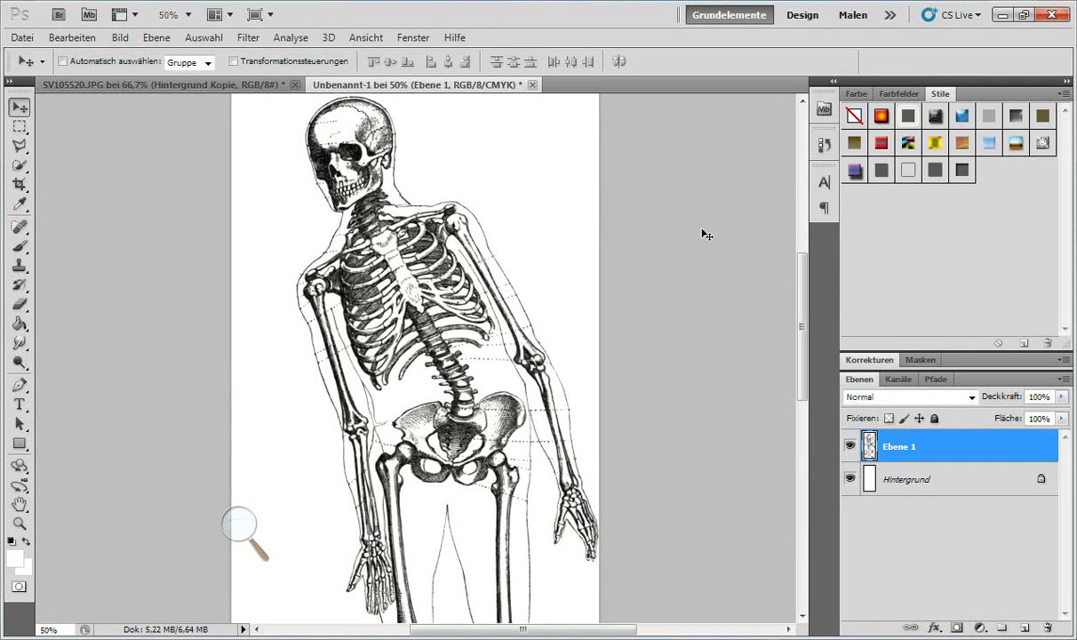
# - Undo the twist and restart Puppet Warp (Formgitter) on the upright skeleton
pyautogui.hotkey('ctrl', 'z')
pyautogui.click(72, 37)
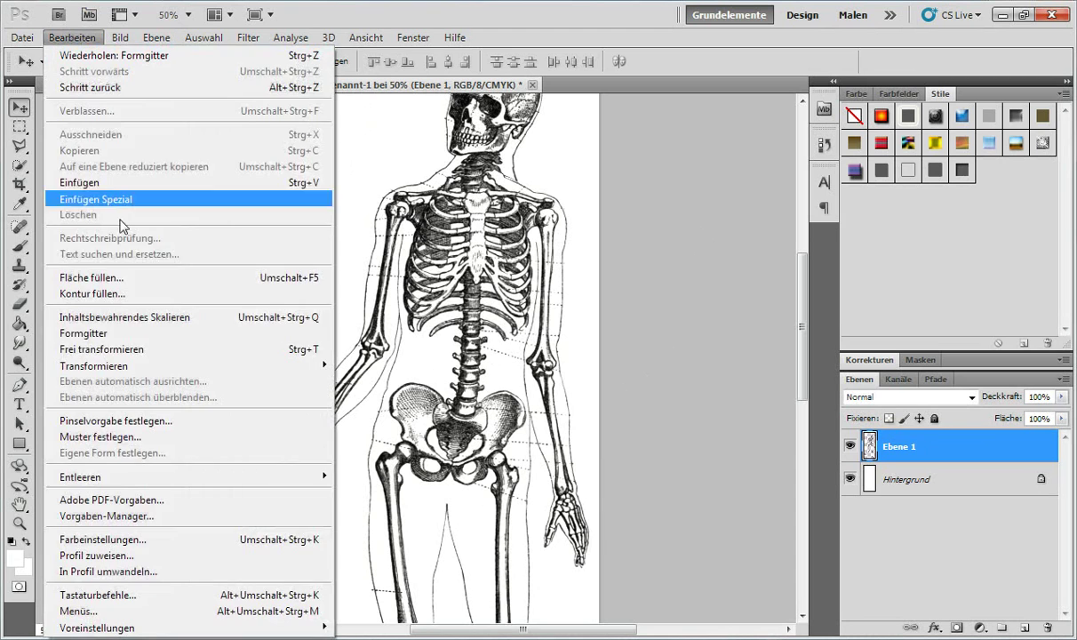
pyautogui.click(149, 335)
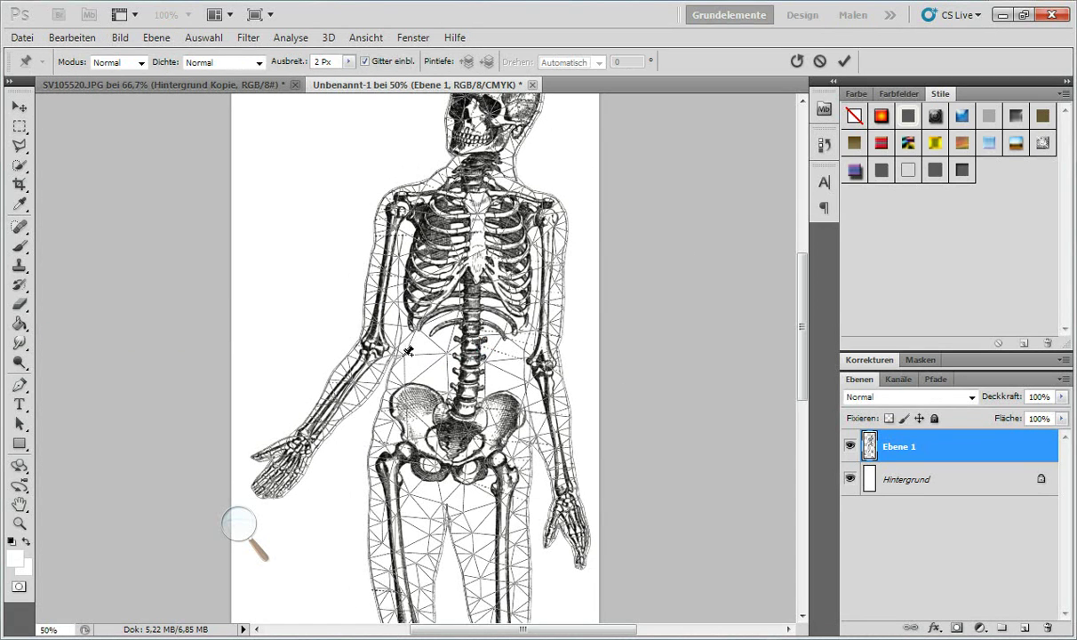
# - Pin the waist on both sides and the spine, plus the sternum and across the rib cage
pyautogui.click(403, 356)
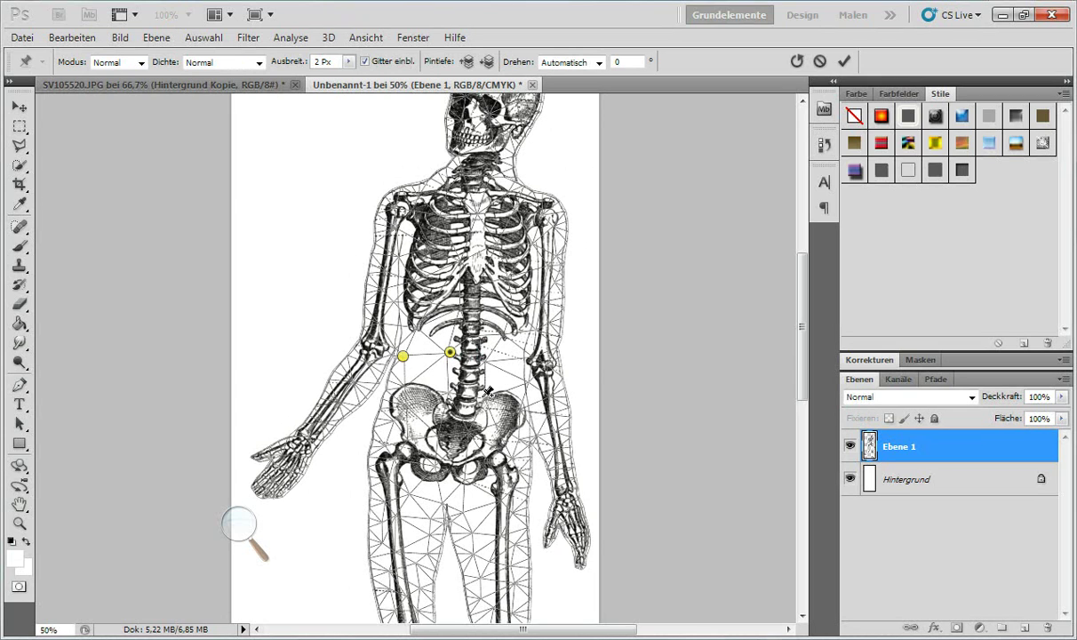
pyautogui.click(487, 357)
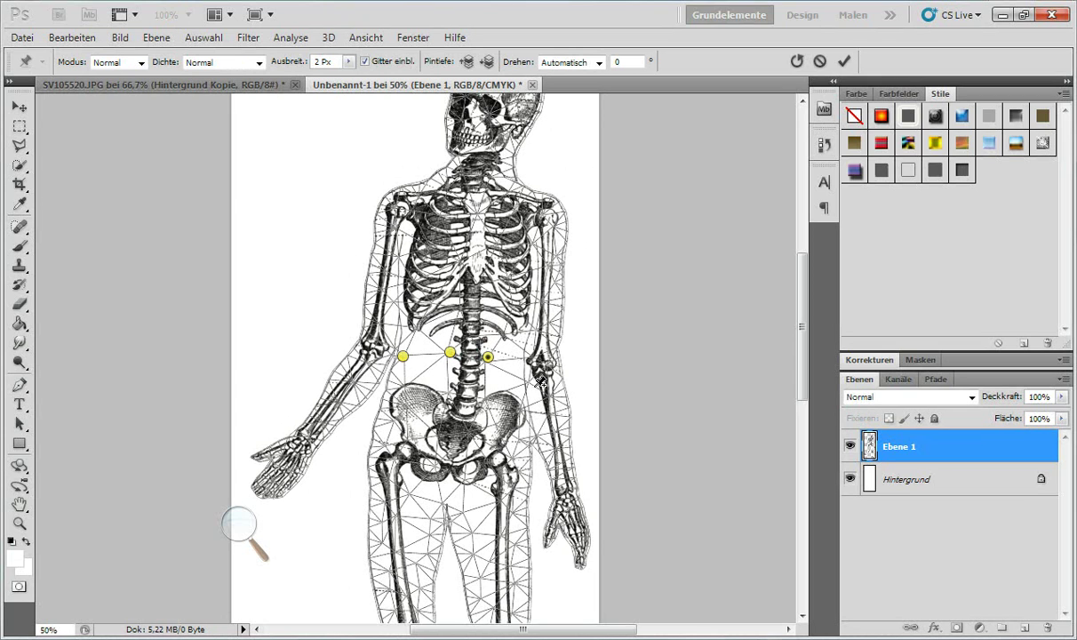
pyautogui.click(532, 383)
pyautogui.click(399, 298)
pyautogui.click(453, 260)
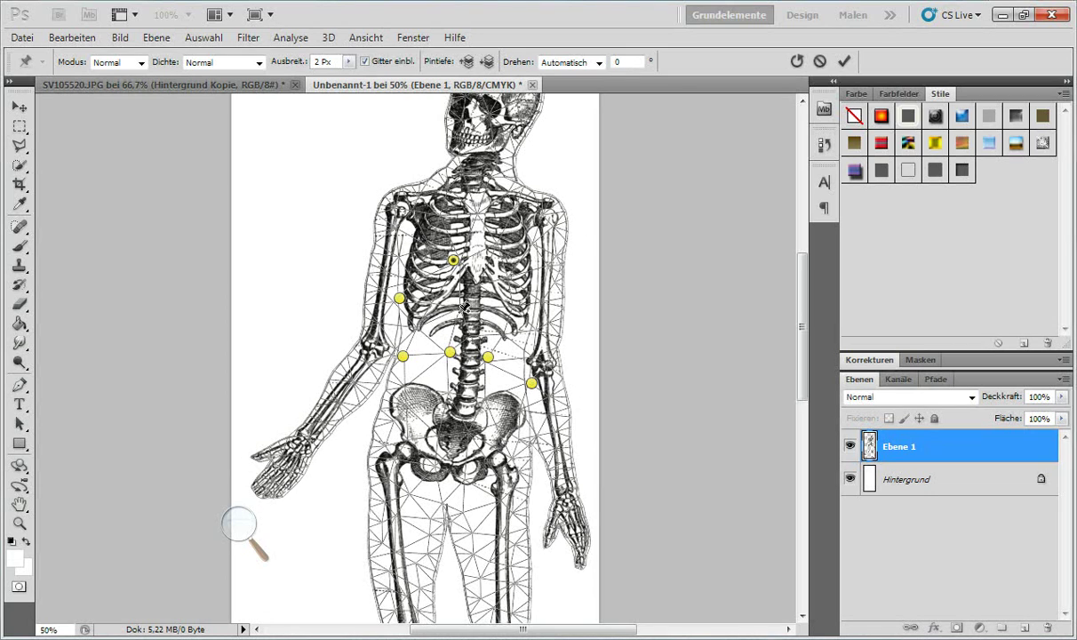
pyautogui.click(457, 308)
pyautogui.click(512, 271)
pyautogui.click(510, 309)
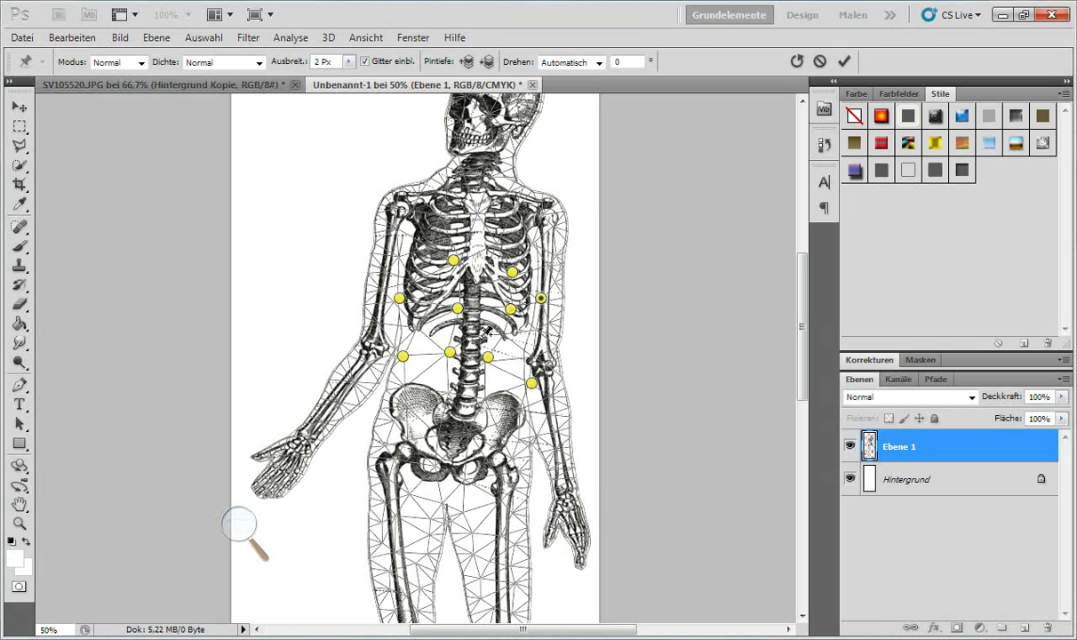
# - Pin the left, centre and right of the pelvis, dismiss the too-close warning, and nudge a pelvis pin
pyautogui.click(404, 381)
pyautogui.click(445, 392)
pyautogui.click(483, 396)
pyautogui.click(480, 392)
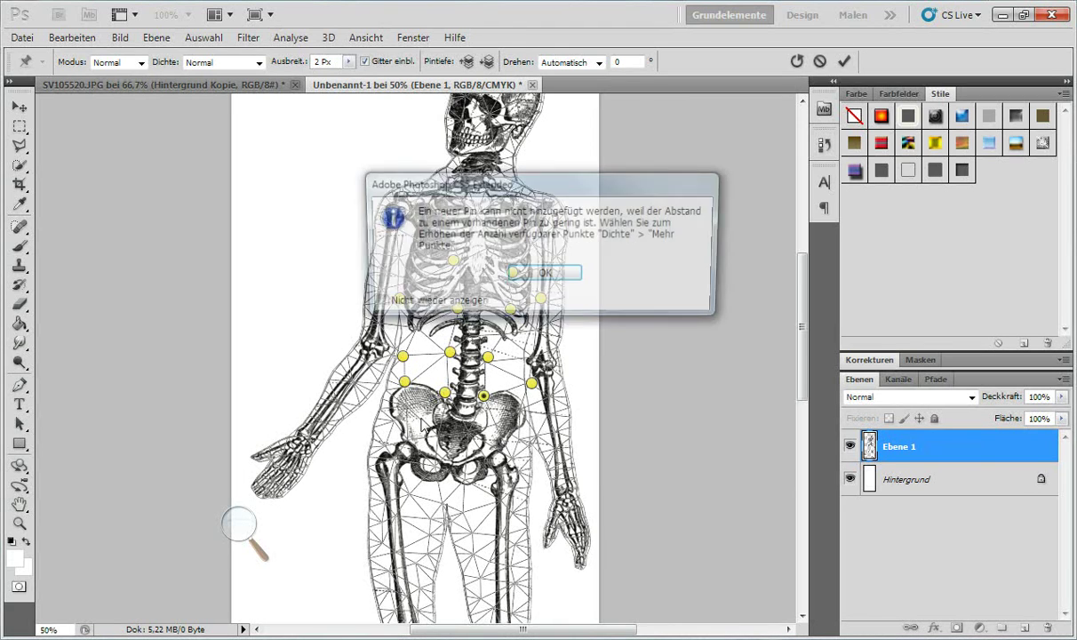
pyautogui.click(545, 276)
pyautogui.moveTo(404, 382)
pyautogui.mouseDown()
pyautogui.moveTo(425, 357)
pyautogui.moveTo(422, 391)
pyautogui.mouseUp()
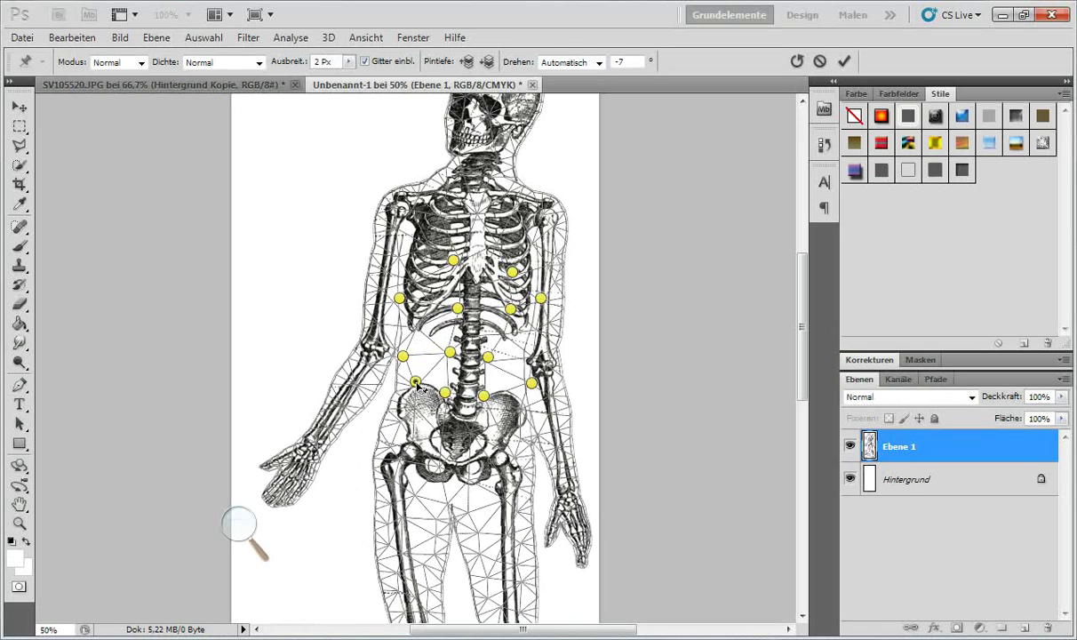
# - Add pins at the left hip, along the left arm to the wrist, and along the right arm
pyautogui.click(379, 382)
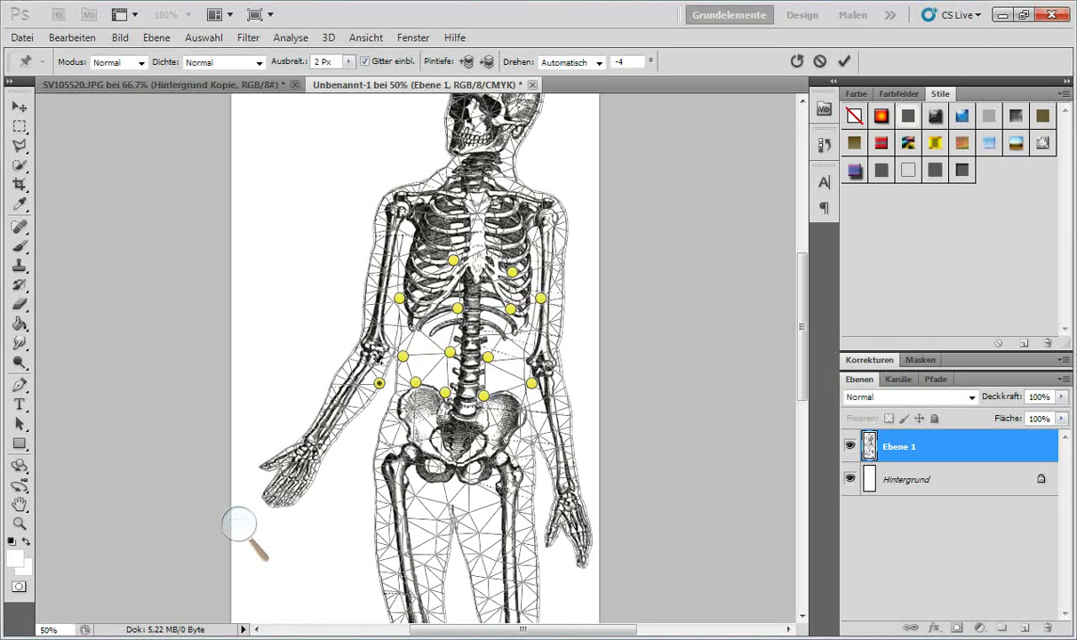
pyautogui.click(370, 363)
pyautogui.click(351, 354)
pyautogui.click(319, 431)
pyautogui.click(565, 468)
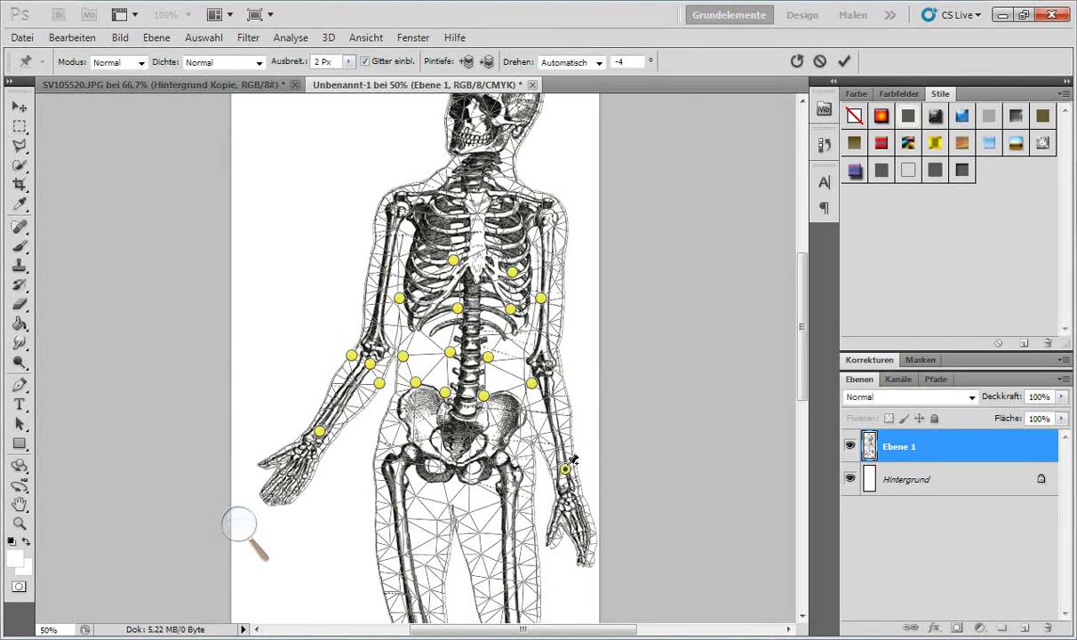
pyautogui.click(545, 443)
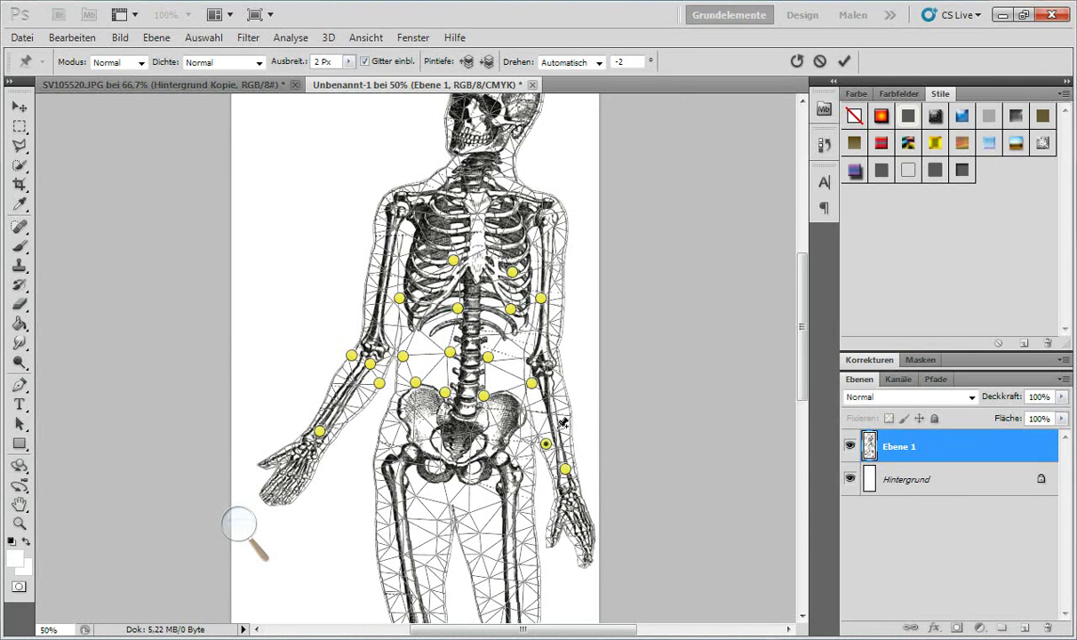
pyautogui.click(568, 420)
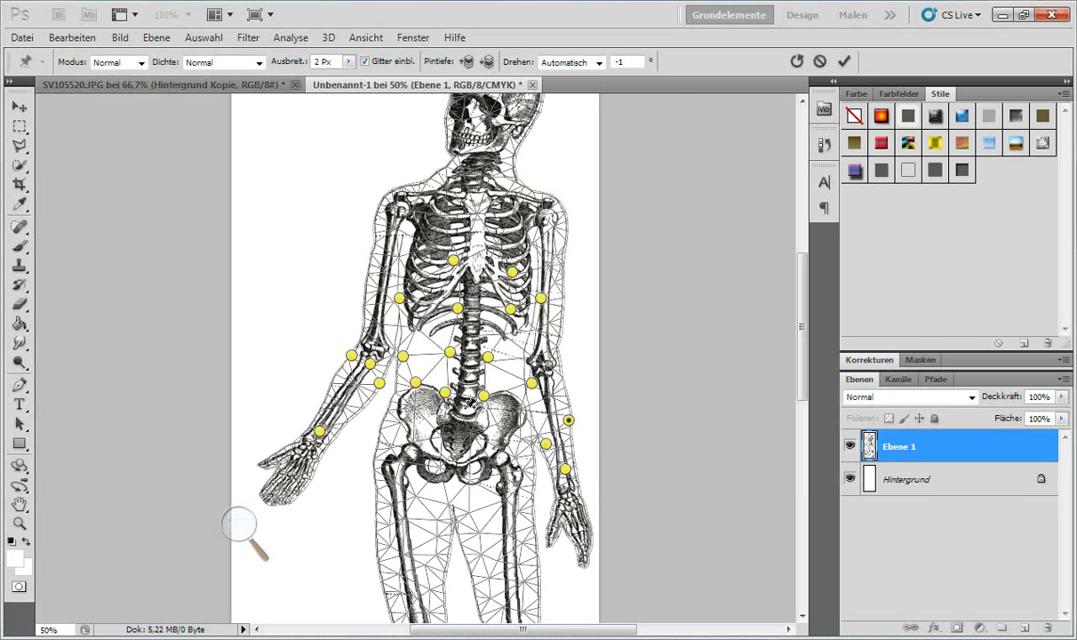
# - Add a left-hip pin and drag the pelvis and hip pins to swing the legs left into a stride, then commit
pyautogui.moveTo(445, 393); pyautogui.dragTo(441, 394)
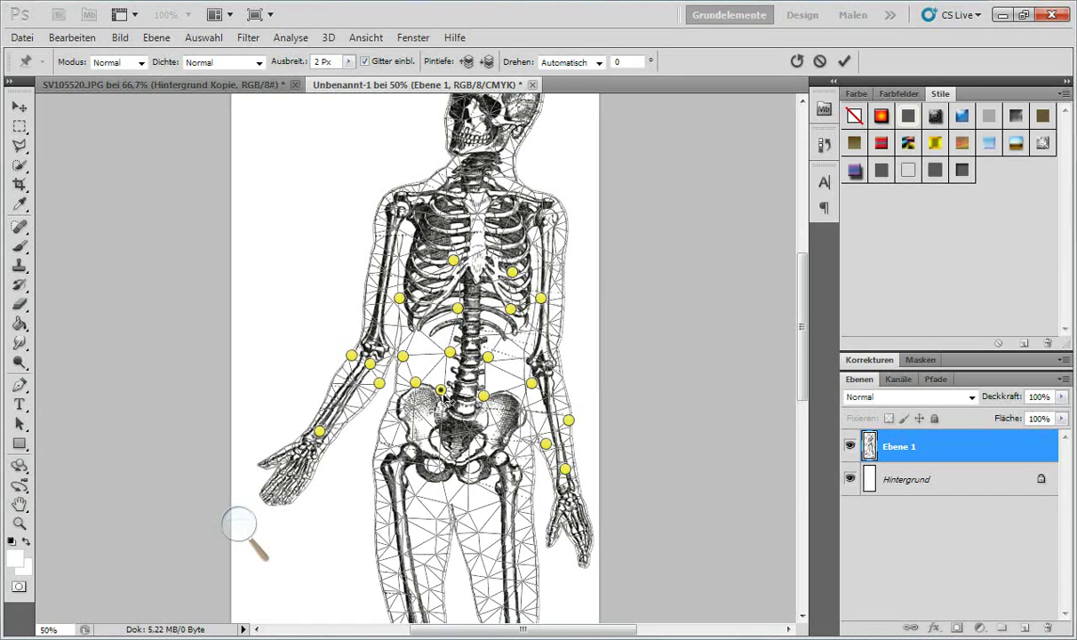
pyautogui.moveTo(441, 428)
pyautogui.mouseDown()
pyautogui.moveTo(427, 427)
pyautogui.moveTo(427, 447)
pyautogui.mouseUp()
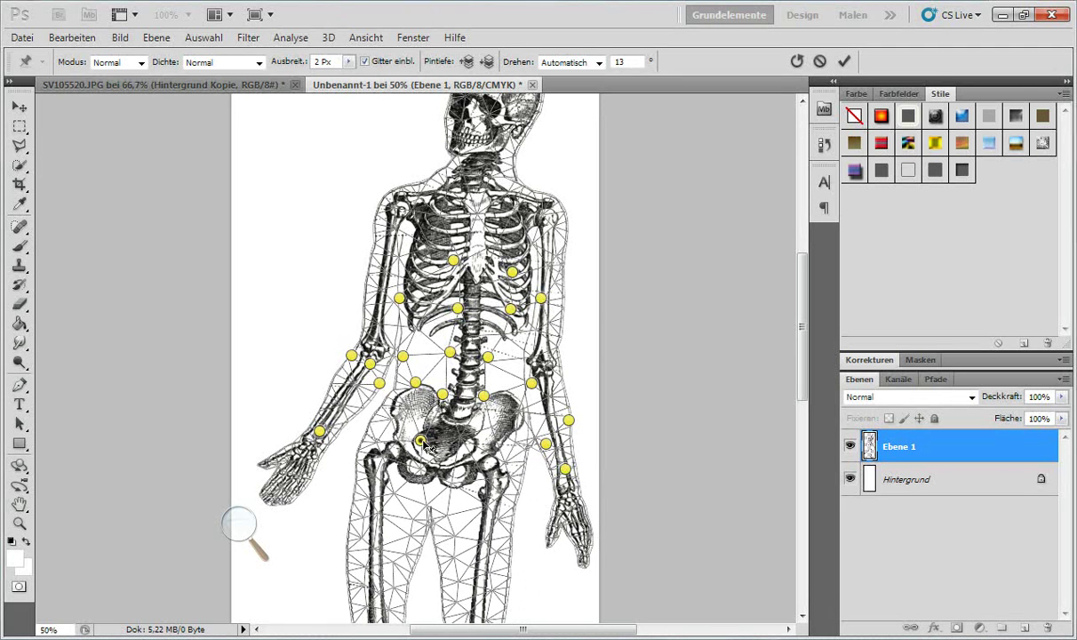
pyautogui.moveTo(424, 443); pyautogui.dragTo(428, 439)
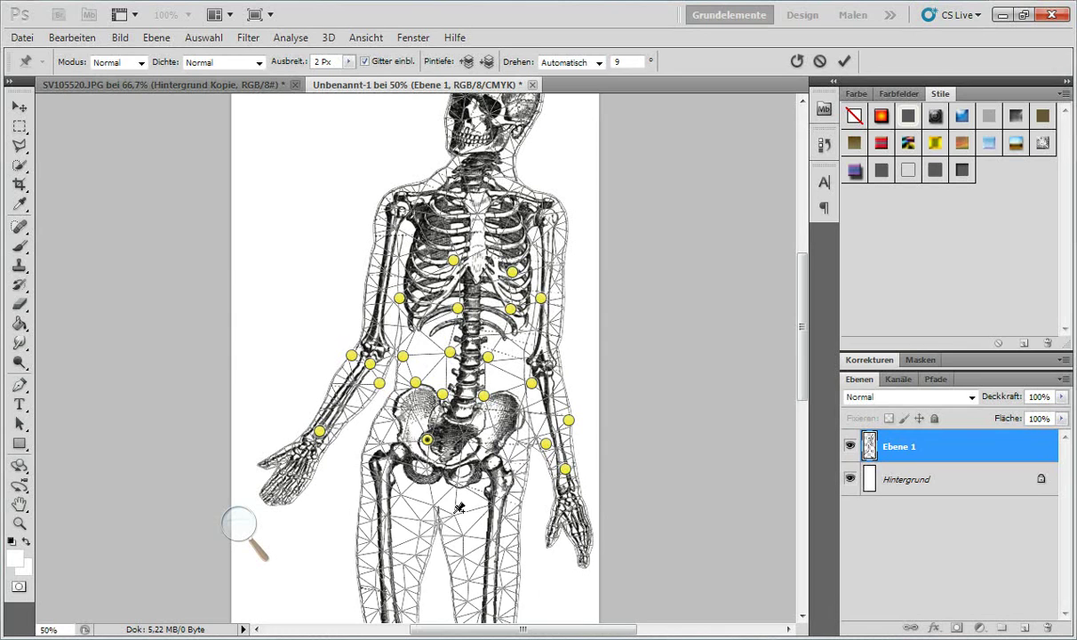
pyautogui.click(373, 421)
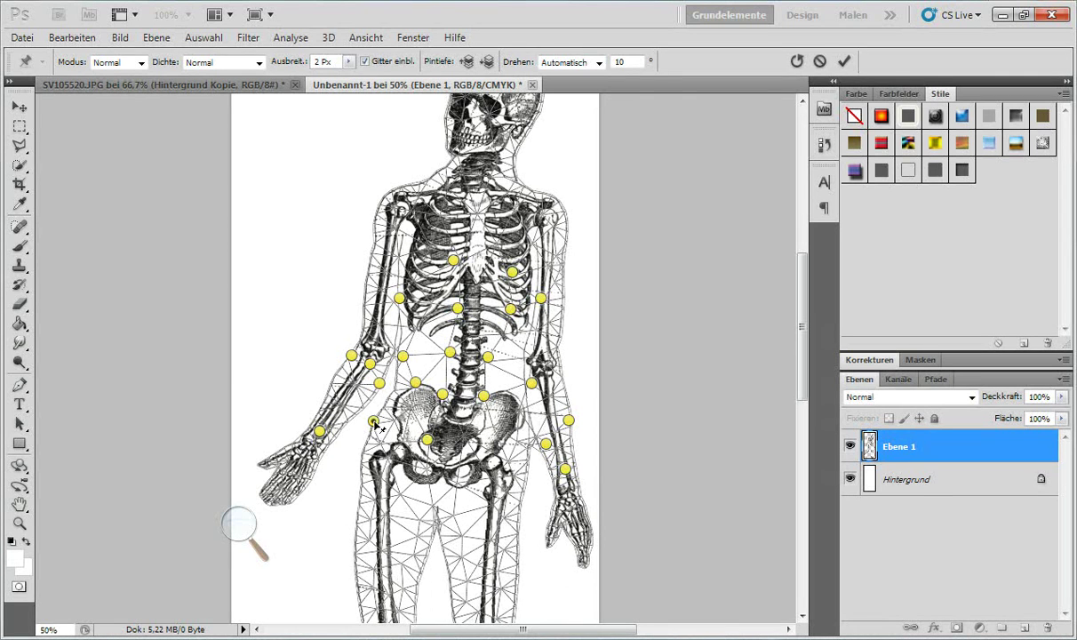
pyautogui.moveTo(382, 418); pyautogui.dragTo(407, 391)
pyautogui.moveTo(415, 382); pyautogui.dragTo(435, 368)
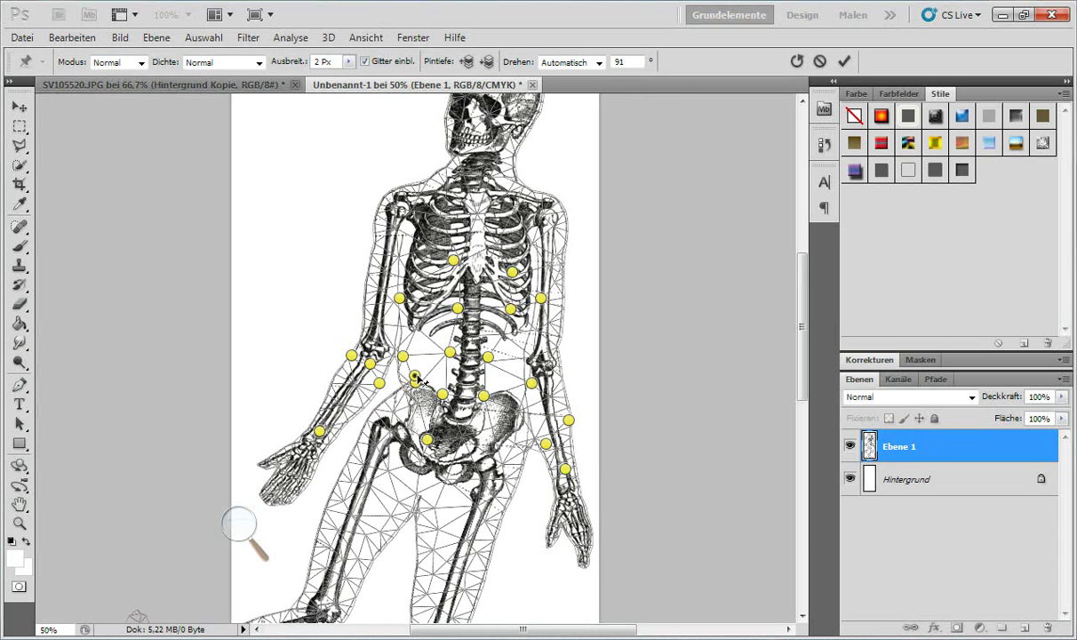
pyautogui.click(844, 61)
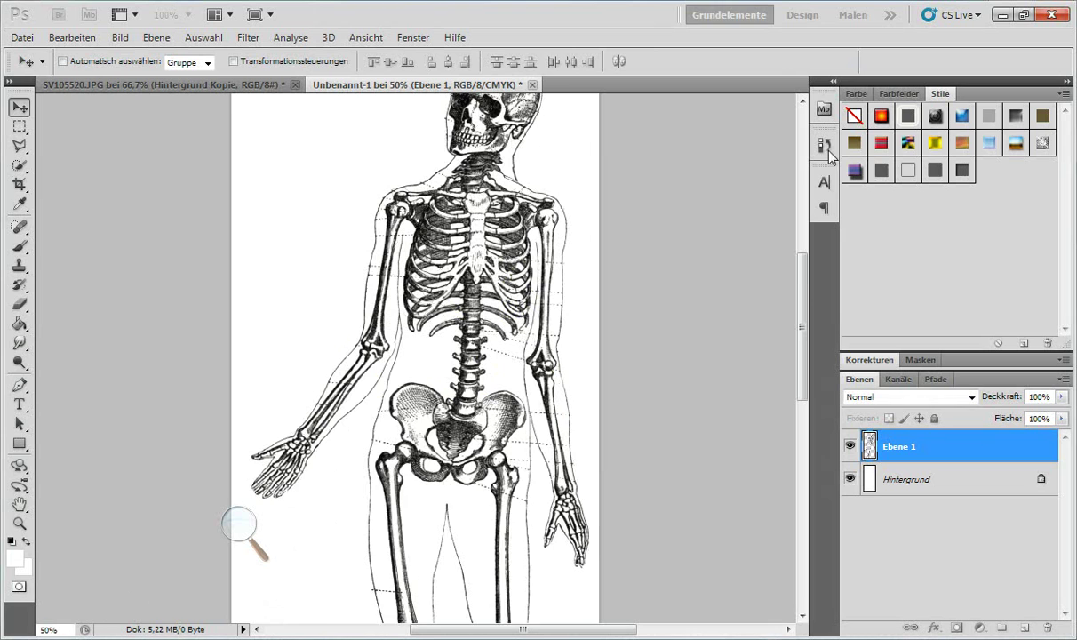
# - Zoom out to 25% to see the whole page and reposed skeleton, and browse the Bearbeiten menu
pyautogui.moveTo(796, 333); pyautogui.dragTo(800, 316)
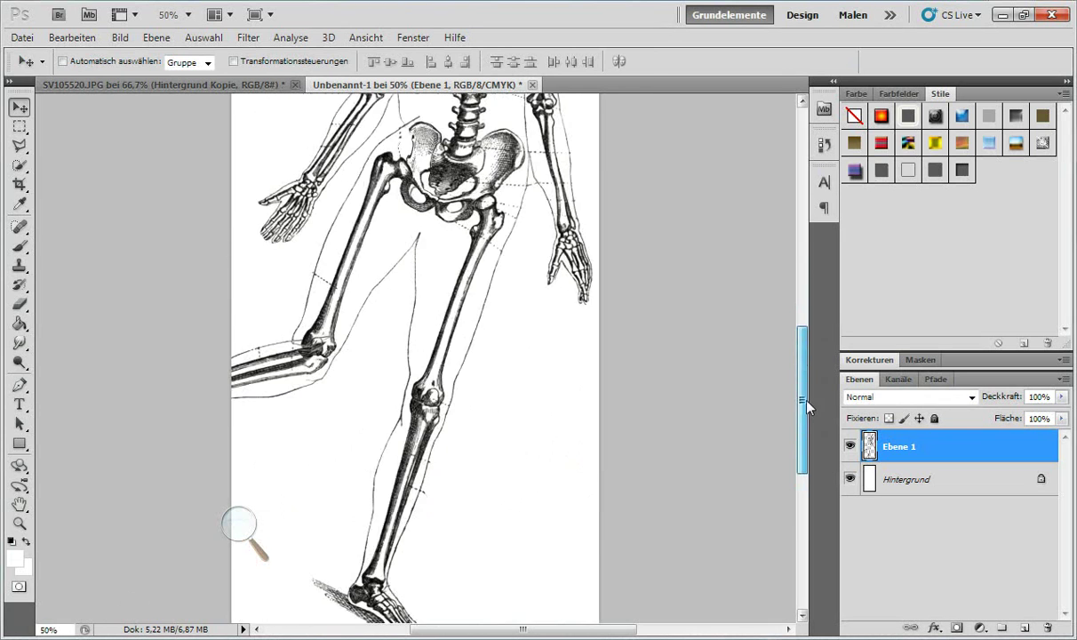
pyautogui.scroll(-2, 817, 331)
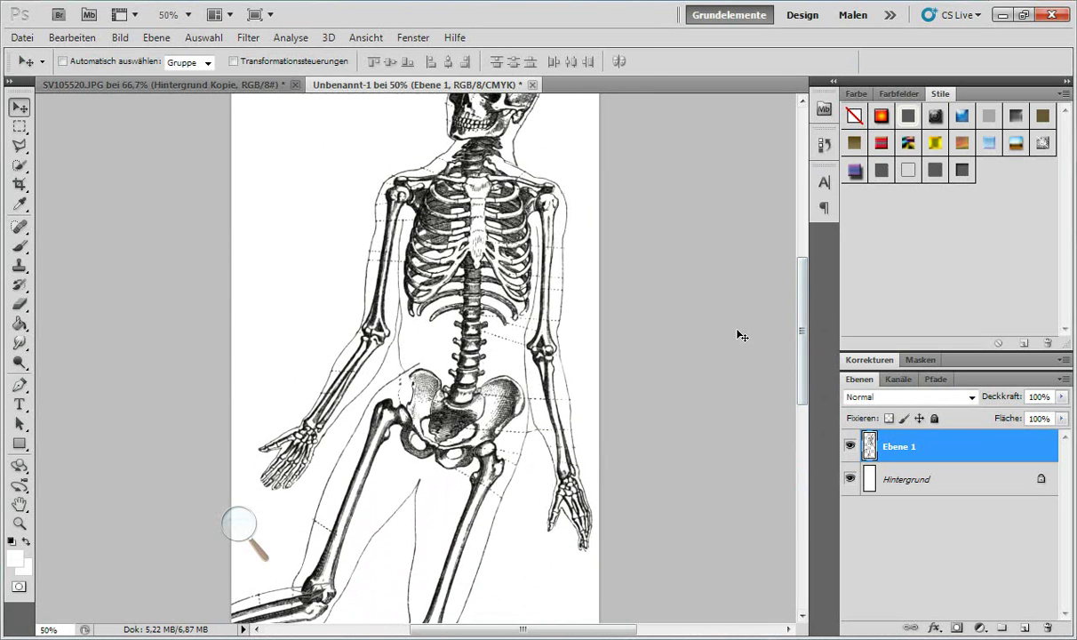
pyautogui.hotkey('ctrl', '-')
pyautogui.hotkey('ctrl', '-')
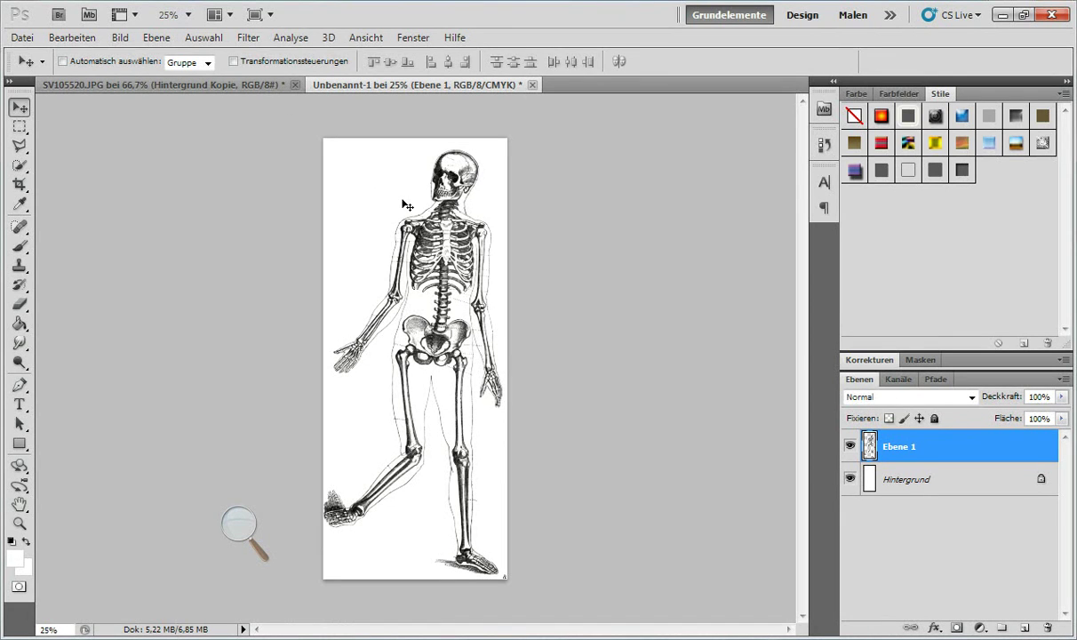
pyautogui.moveTo(407, 205)
pyautogui.mouseDown()
pyautogui.moveTo(424, 239)
pyautogui.moveTo(396, 222)
pyautogui.moveTo(427, 248)
pyautogui.mouseUp()
pyautogui.click(118, 38)
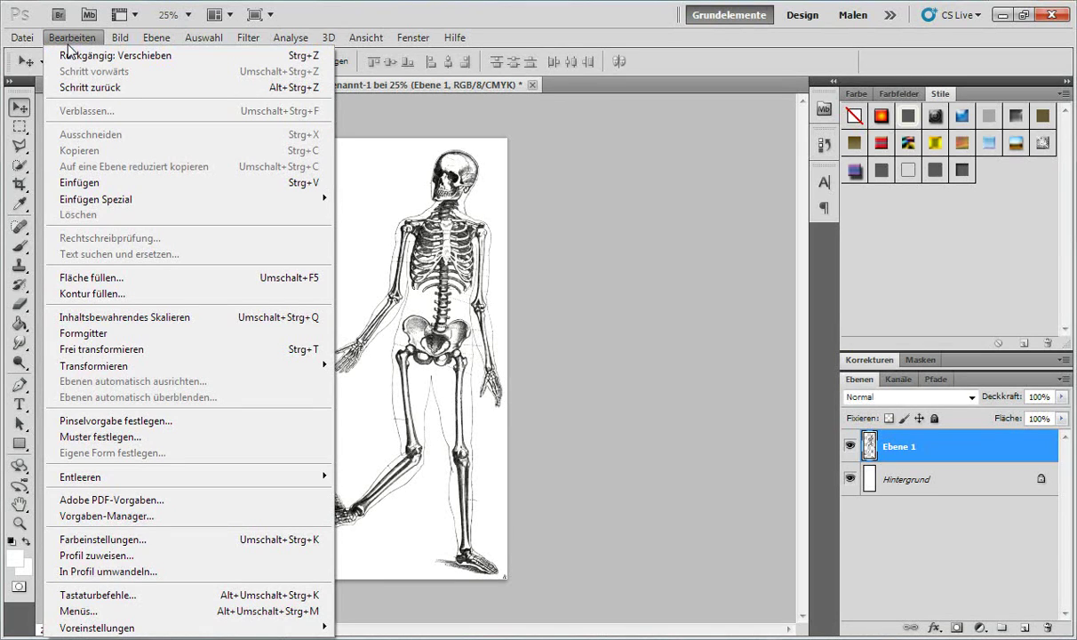
pyautogui.click(65, 41)
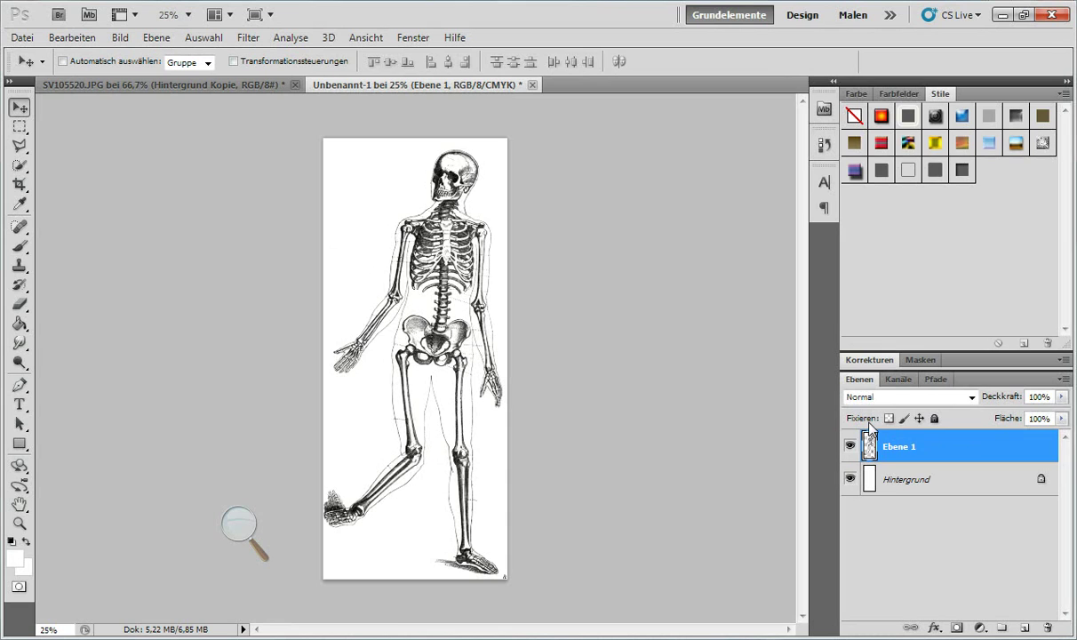
# - Hide the skeleton layer, select the background, and switch to the Type tool, cancelling a trial text entry
pyautogui.click(849, 446)
pyautogui.click(873, 477)
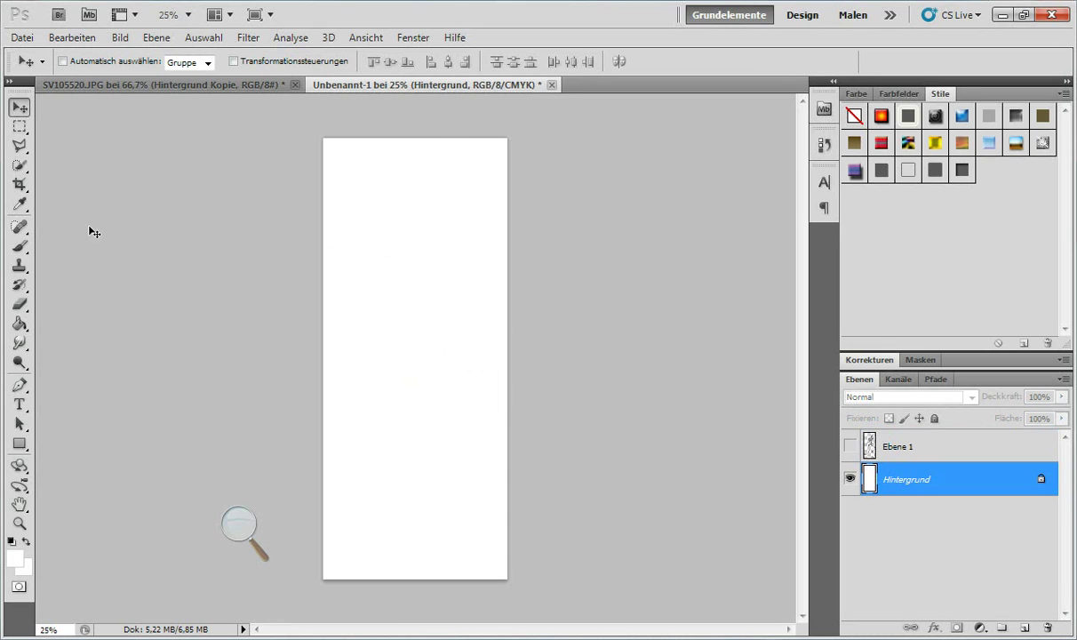
pyautogui.click(15, 406)
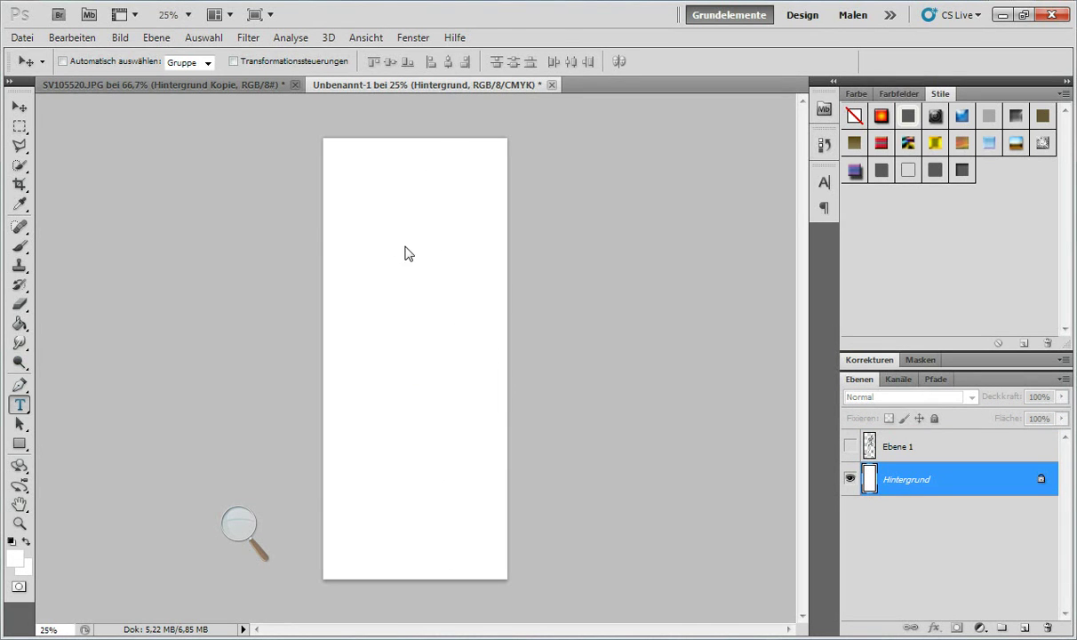
pyautogui.click(338, 235)
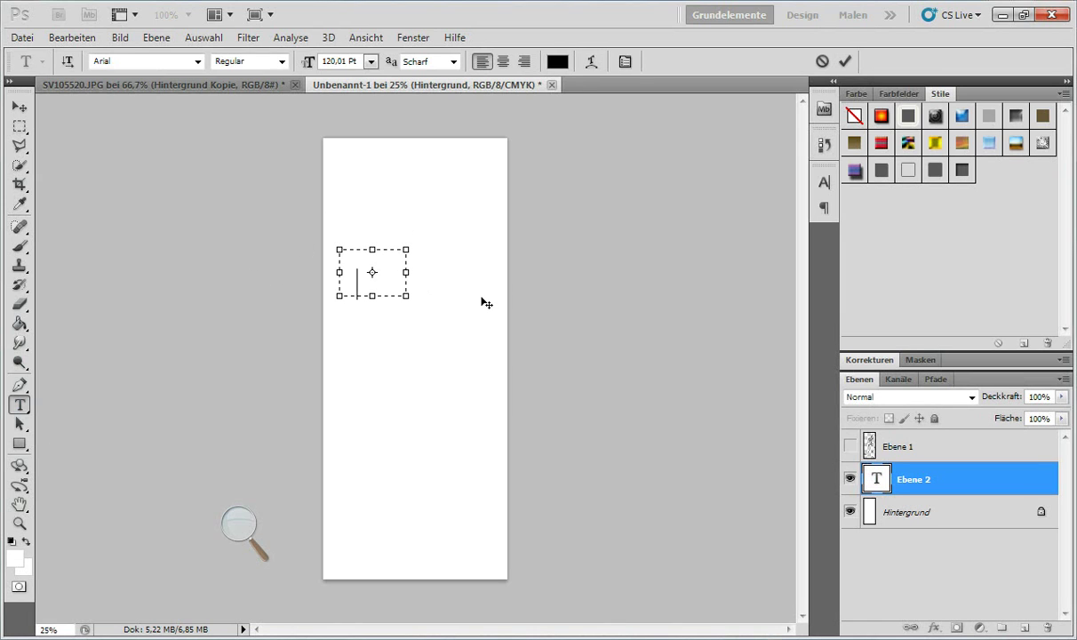
pyautogui.write('video')
pyautogui.press('Escape')
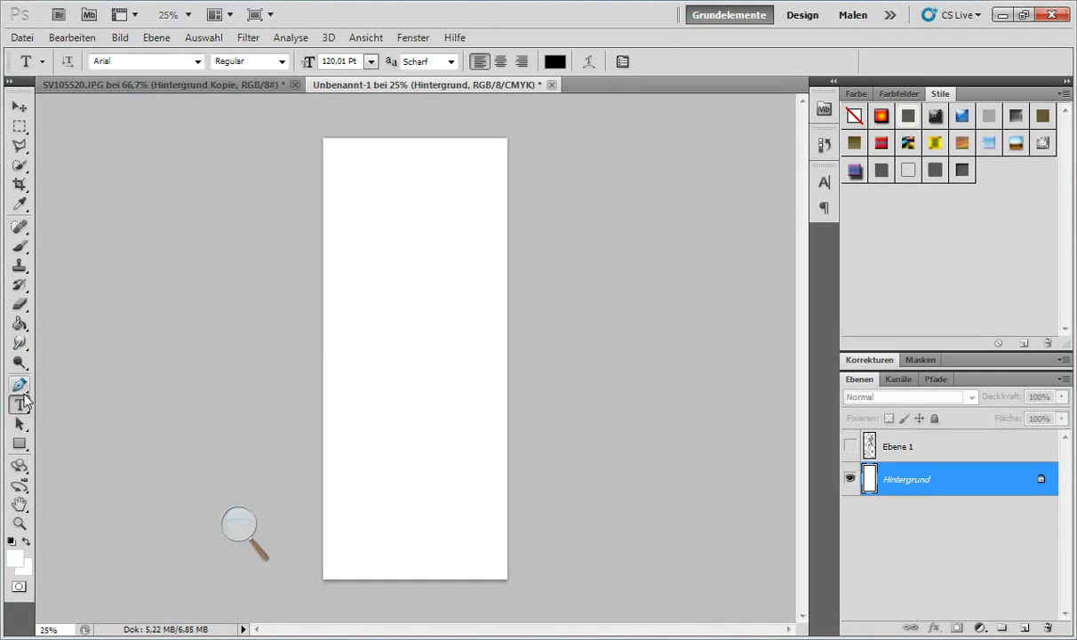
# - Add a text box near the top of the page containing the contact e-mail address
pyautogui.moveTo(330, 218); pyautogui.dragTo(484, 277)
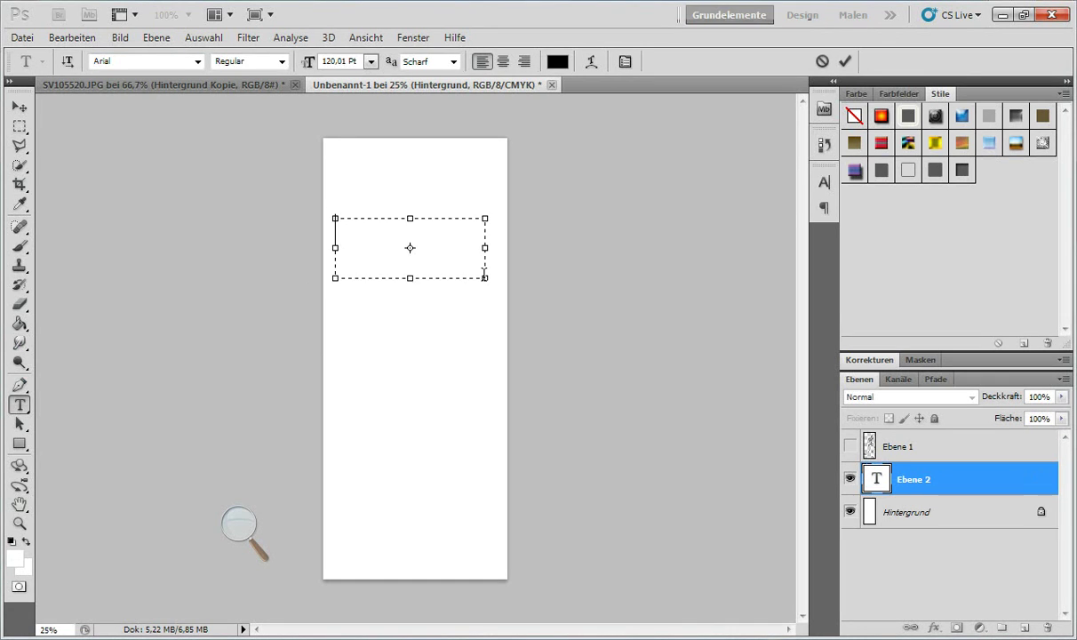
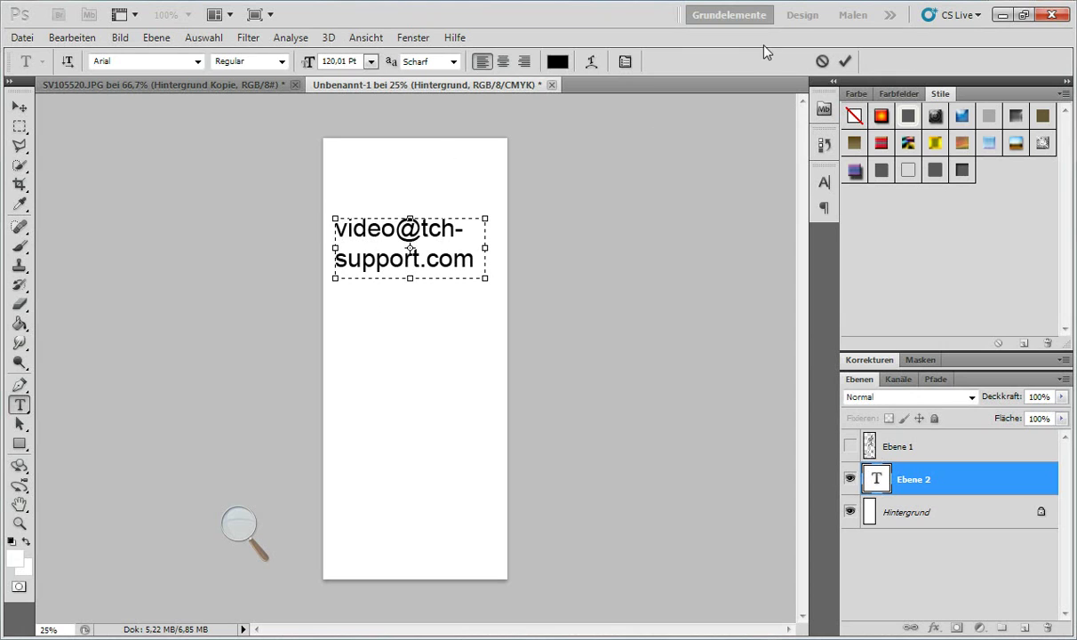
pyautogui.click(842, 62)
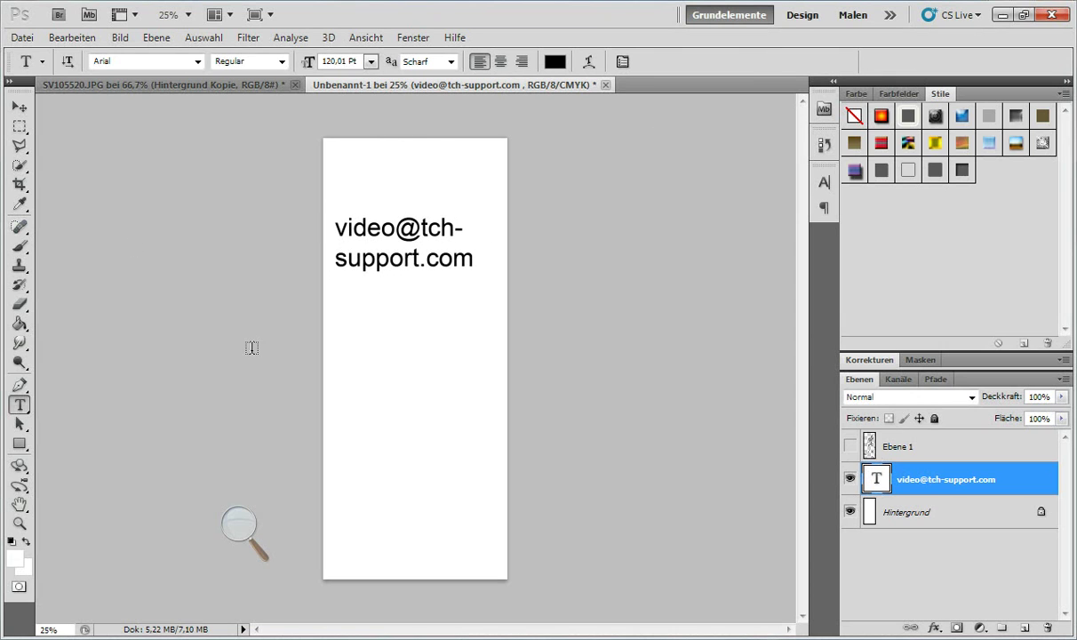
# - Add a second text box below with the Facebook page address, fixing the missing 'o' in facebook
pyautogui.moveTo(324, 316); pyautogui.dragTo(498, 395)
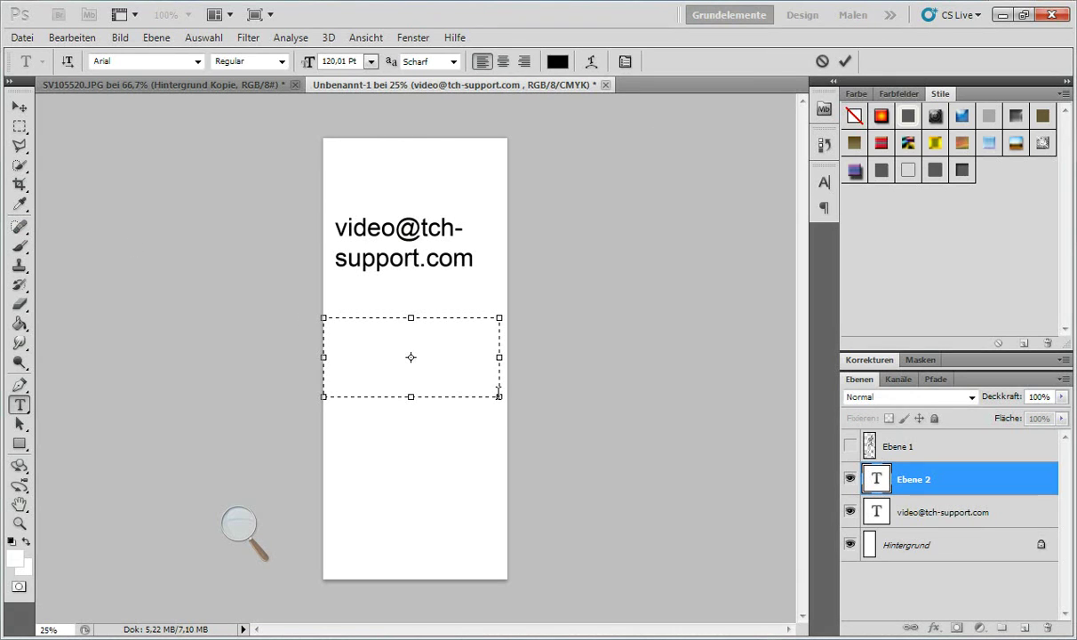
pyautogui.write('facebok.com/tchsu')
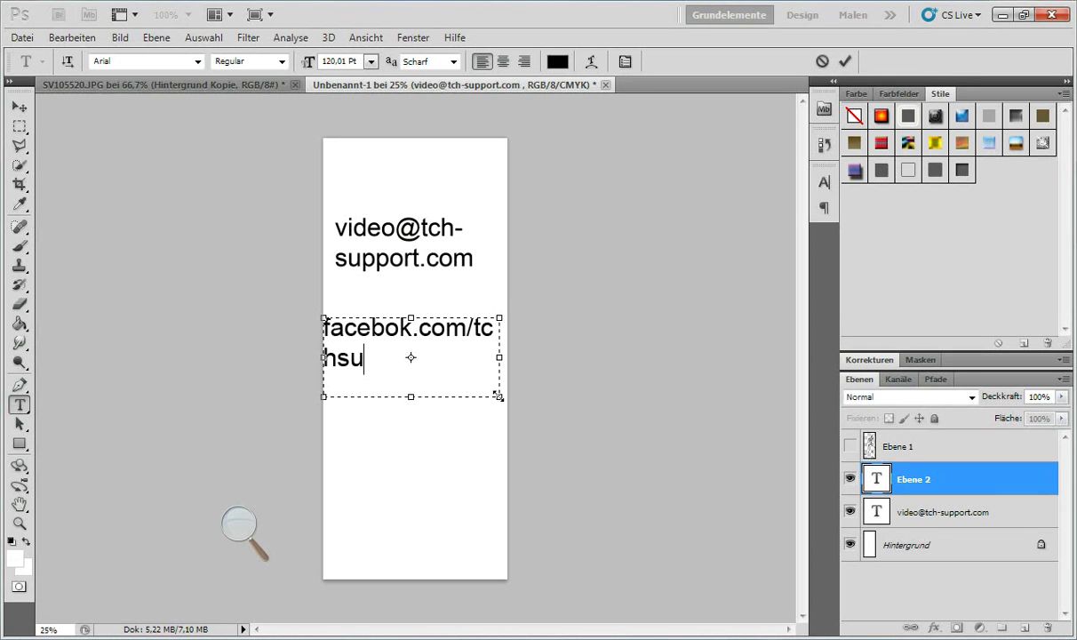
pyautogui.write('pport')
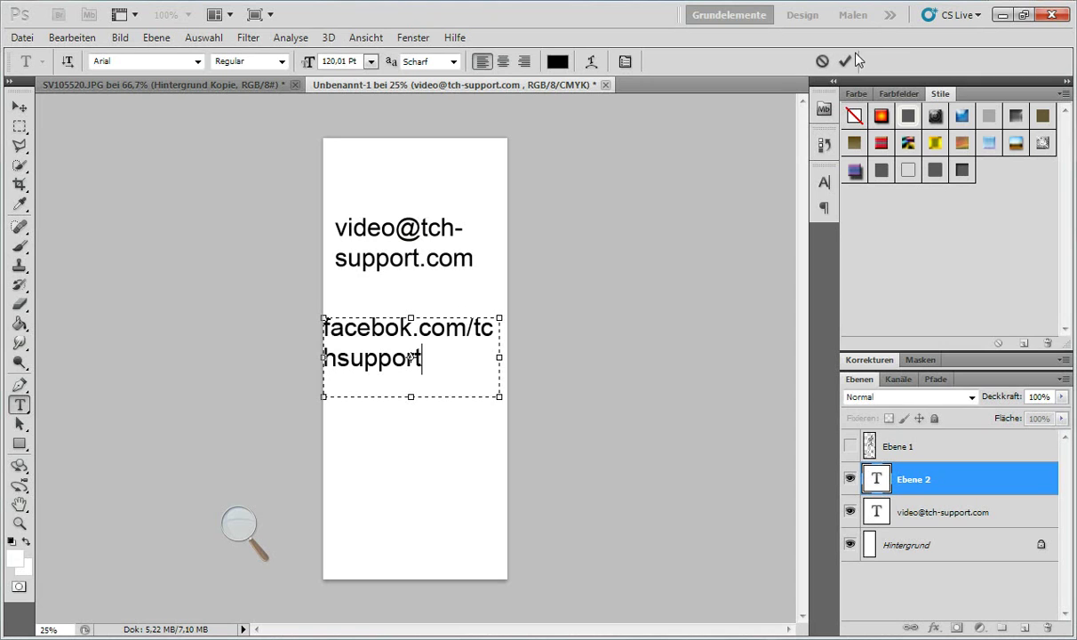
pyautogui.click(848, 61)
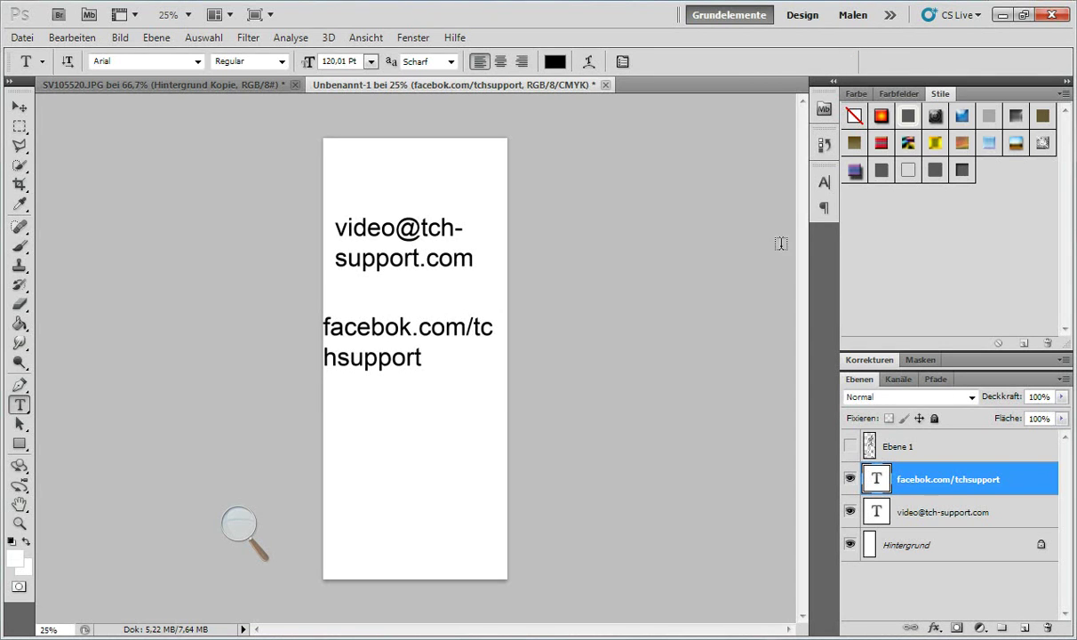
pyautogui.click(385, 327)
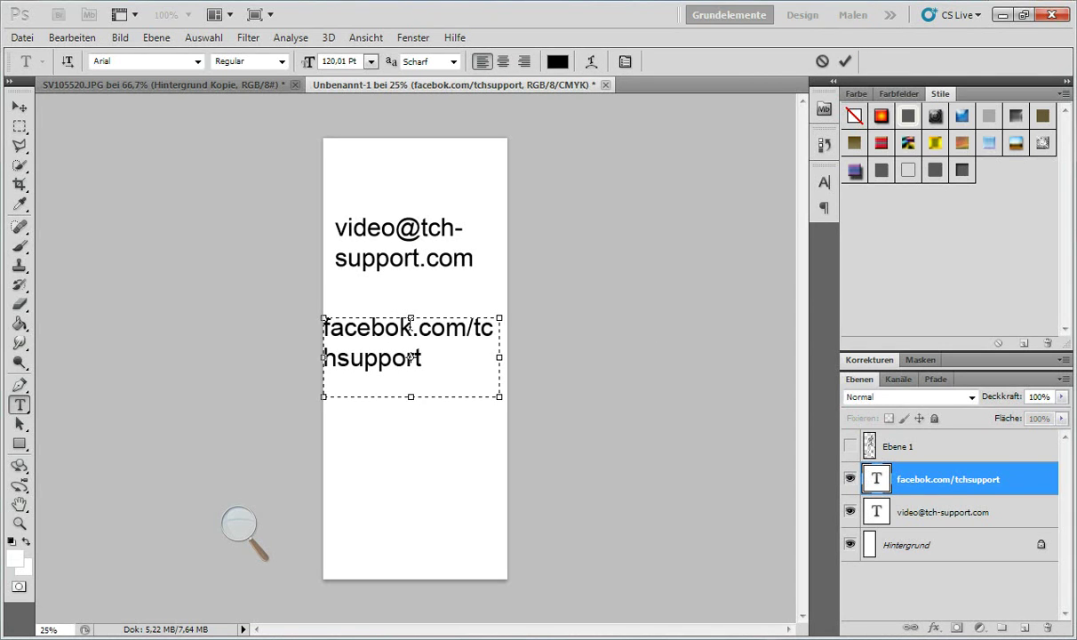
pyautogui.write('o')
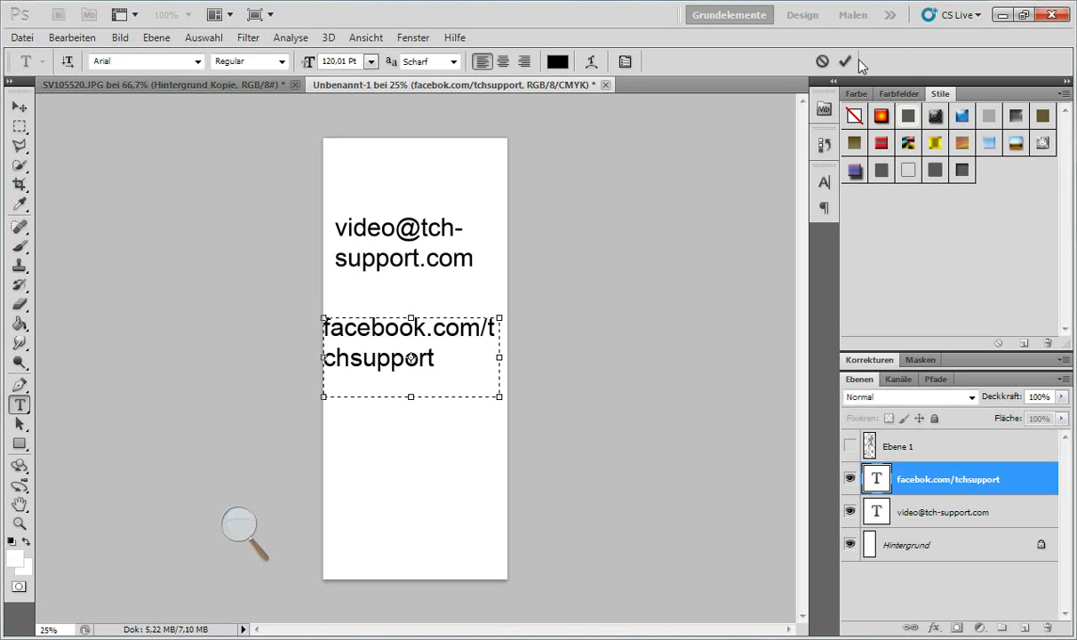
pyautogui.click(844, 61)
# - Toggle the skeleton layer's visibility to check it behind the text, leaving it hidden
pyautogui.click(851, 445)
pyautogui.click(850, 445)
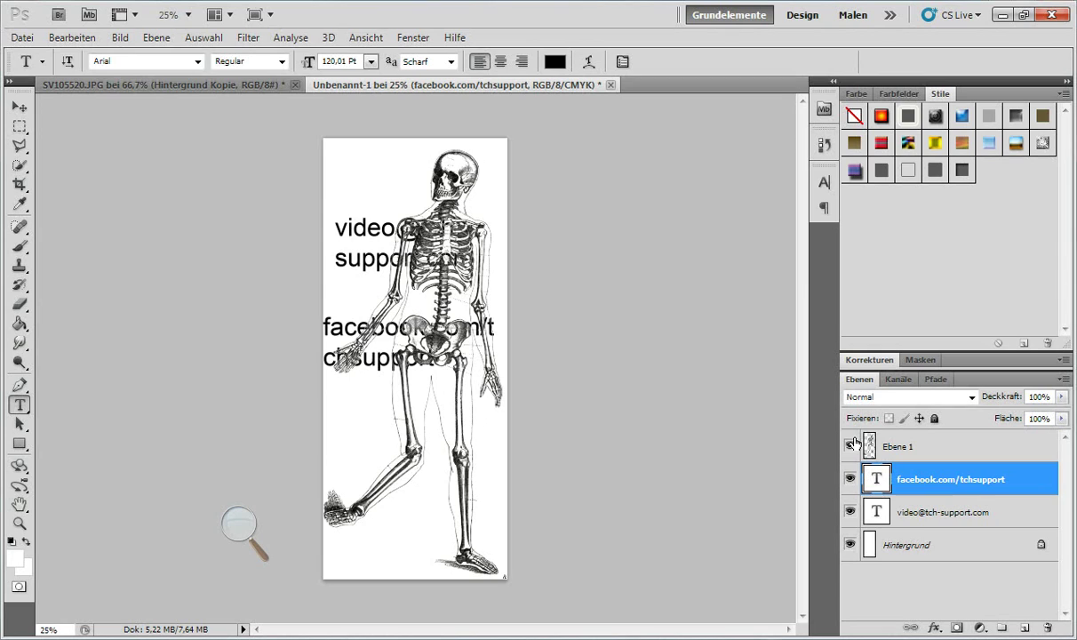
pyautogui.click(850, 446)
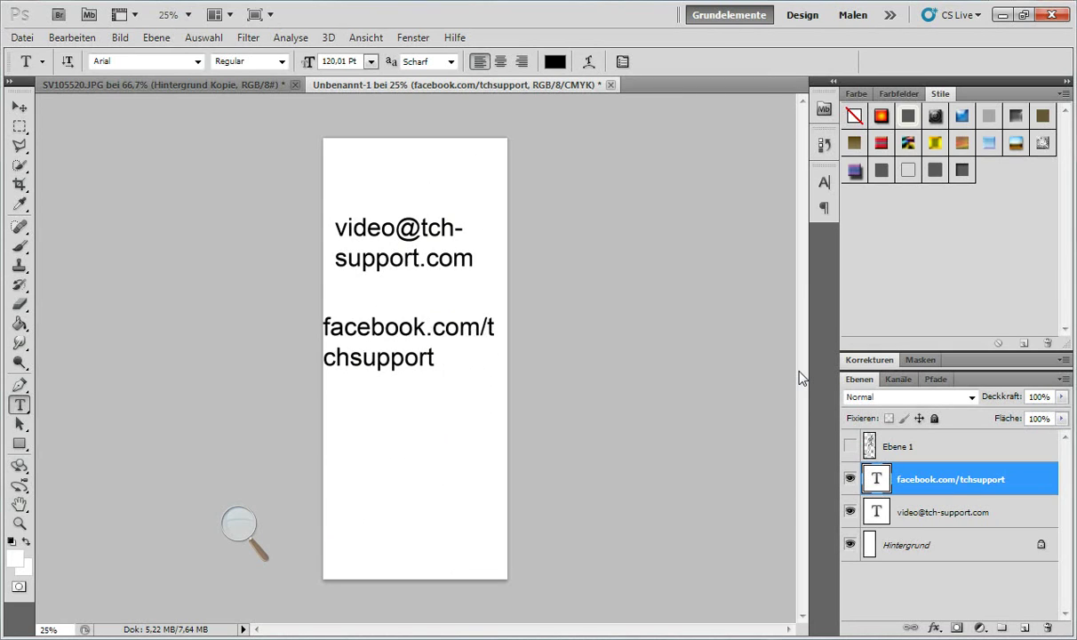